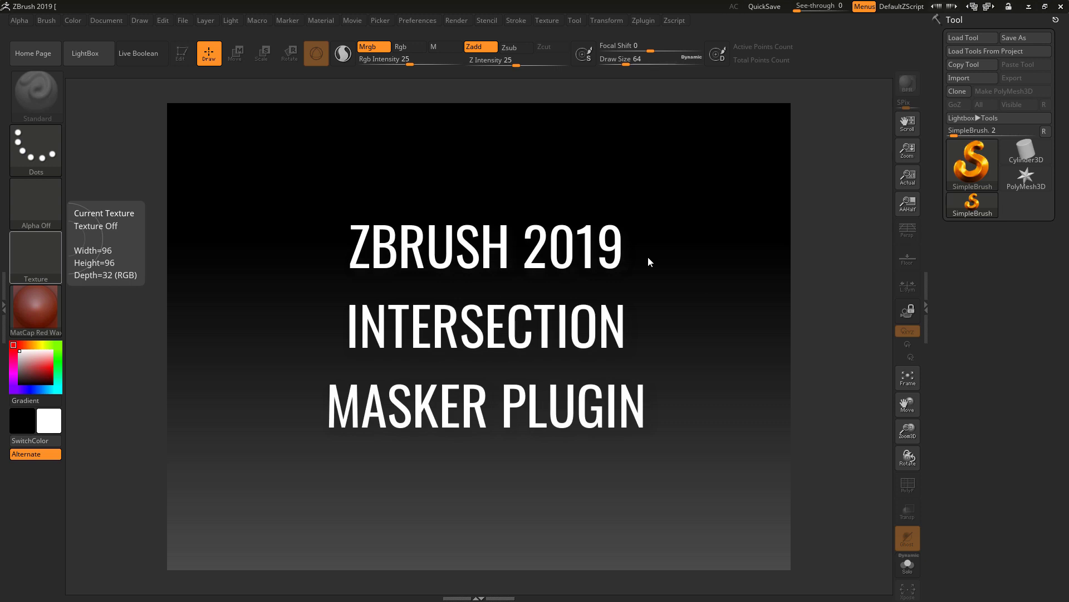
- Draw a Sphere3D in the middle of the canvas, enable Edit mode and convert it to a PolyMesh3D
{"action": "left_click", "coordinate": [638, 20]}
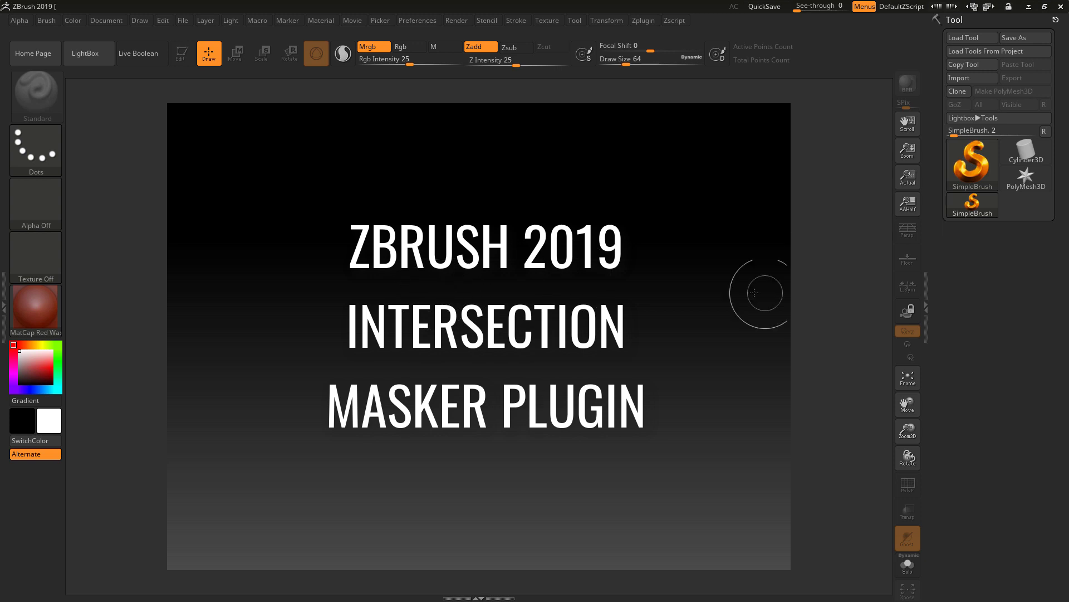
{"action": "left_click", "coordinate": [980, 166]}
{"action": "left_click", "coordinate": [426, 213]}
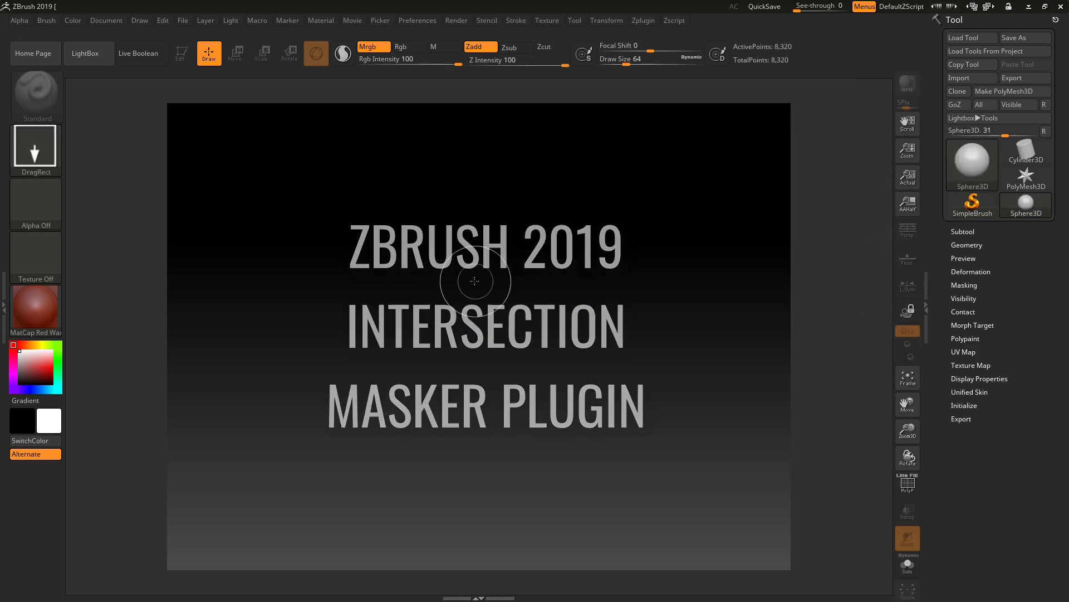
{"action": "left_click_drag", "start_coordinate": [473, 280], "coordinate": [474, 416]}
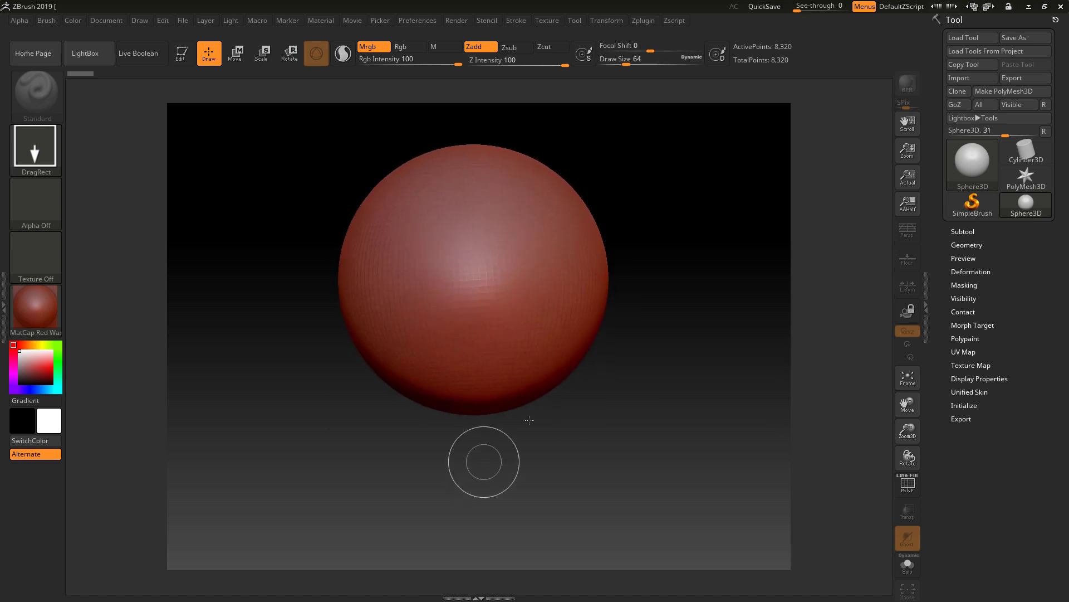
{"action": "left_click", "coordinate": [181, 53]}
{"action": "left_click", "coordinate": [1024, 91]}
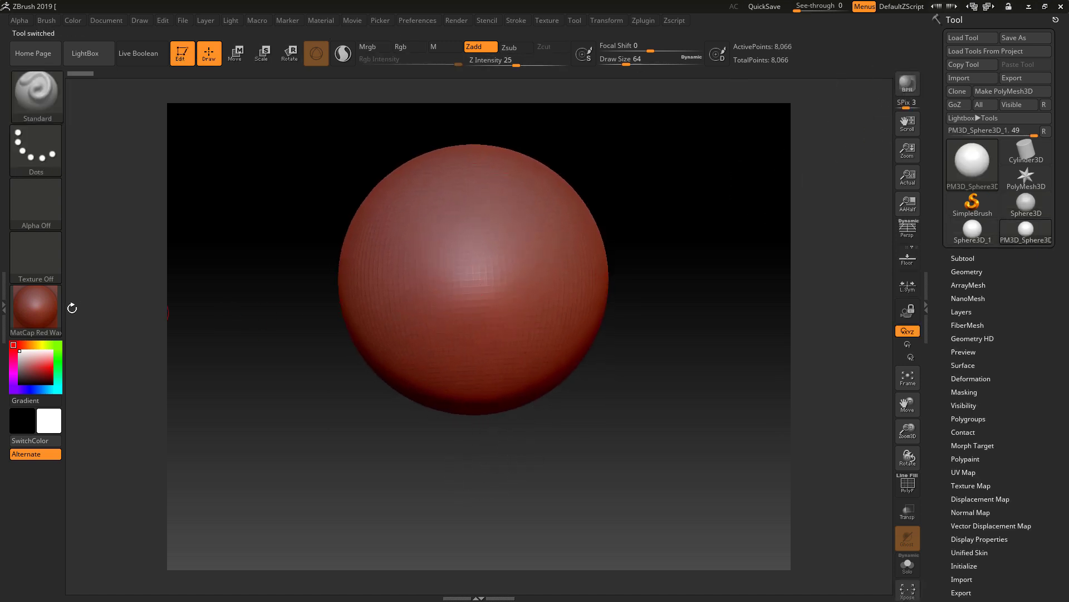
- Set the sphere's material to BasicMaterial2
{"action": "left_click", "coordinate": [44, 310]}
{"action": "left_click", "coordinate": [162, 436]}
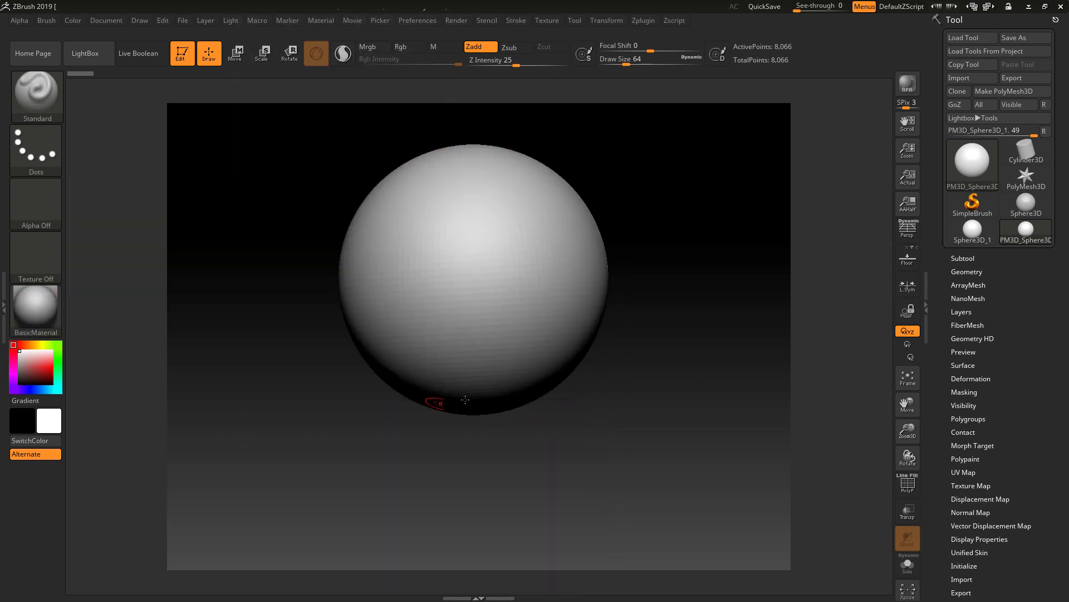
{"action": "left_click", "coordinate": [49, 310]}
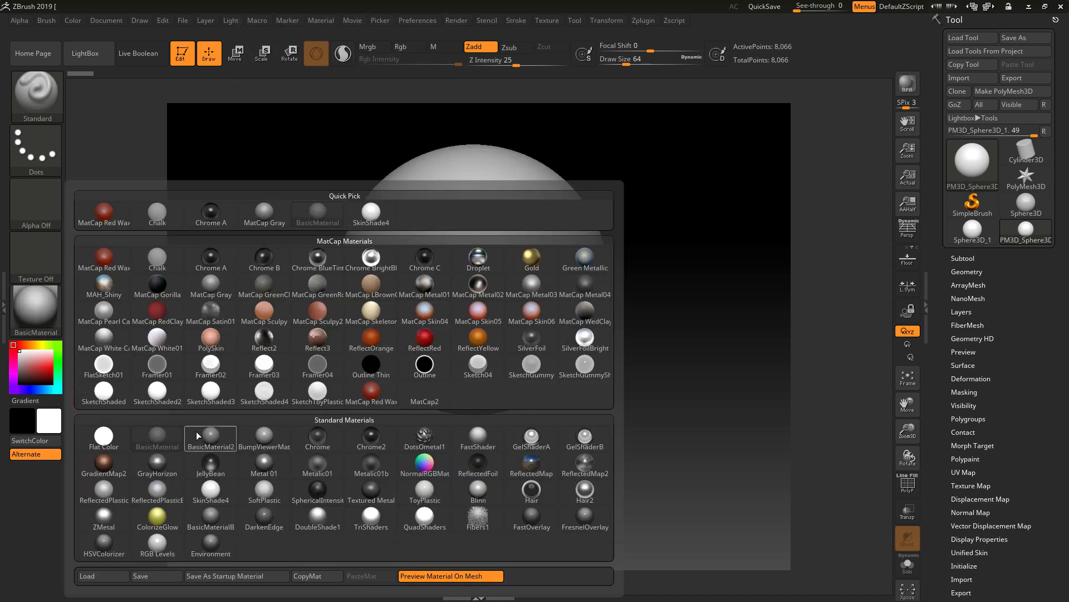
{"action": "left_click", "coordinate": [210, 438]}
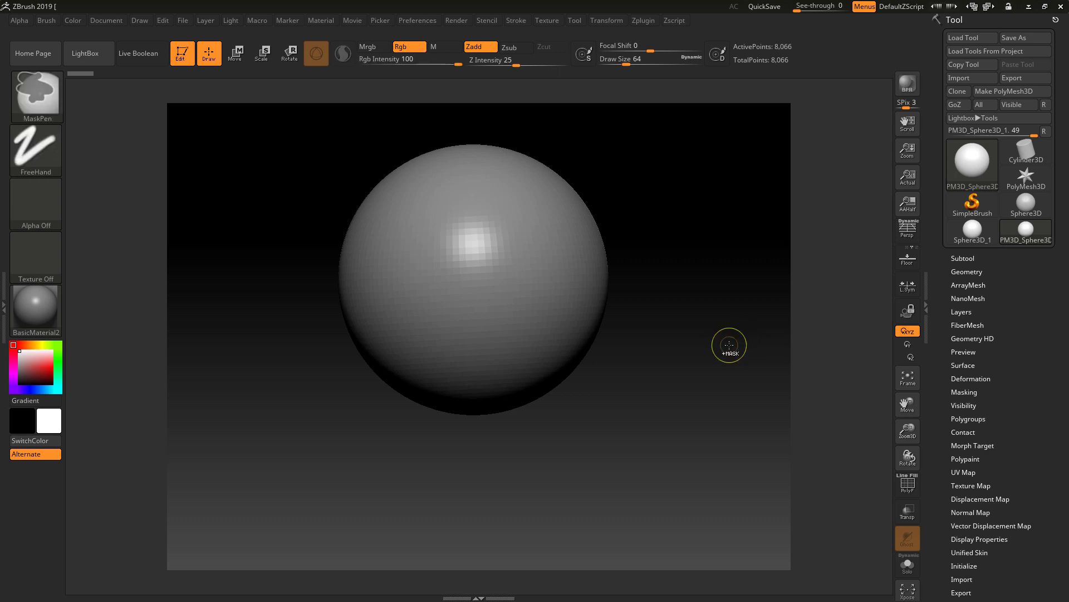
- Subdivide the sphere twice and leave empty space above it in the canvas
{"action": "key", "text": "ctrl+d"}
{"action": "key", "text": "ctrl+d"}
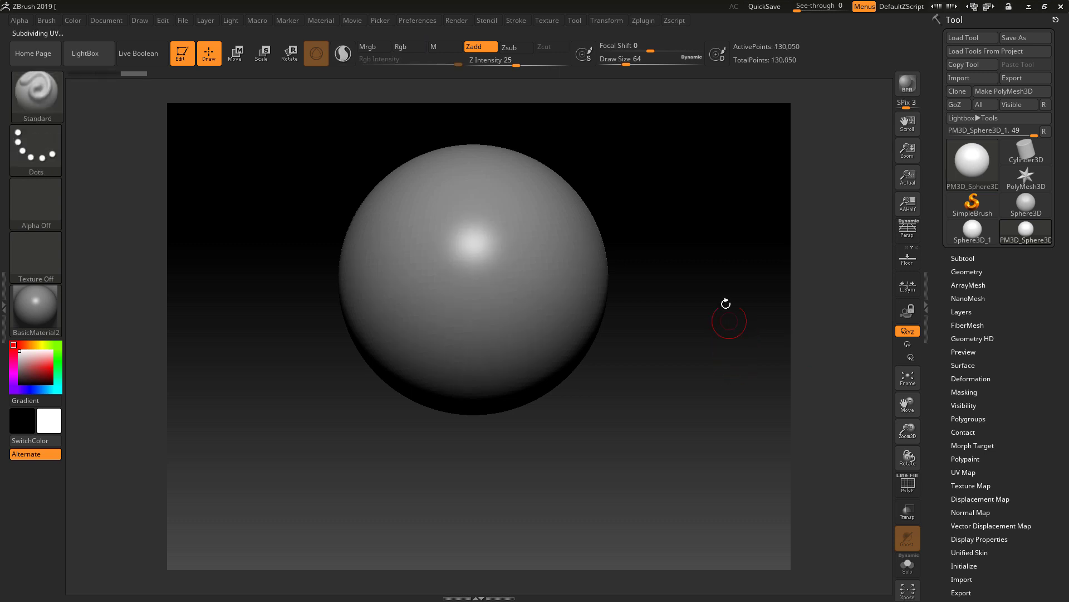
{"action": "left_click_drag", "start_coordinate": [726, 304], "coordinate": [724, 340], "text": "alt"}
{"action": "left_click_drag", "start_coordinate": [708, 273], "coordinate": [697, 496], "text": "alt"}
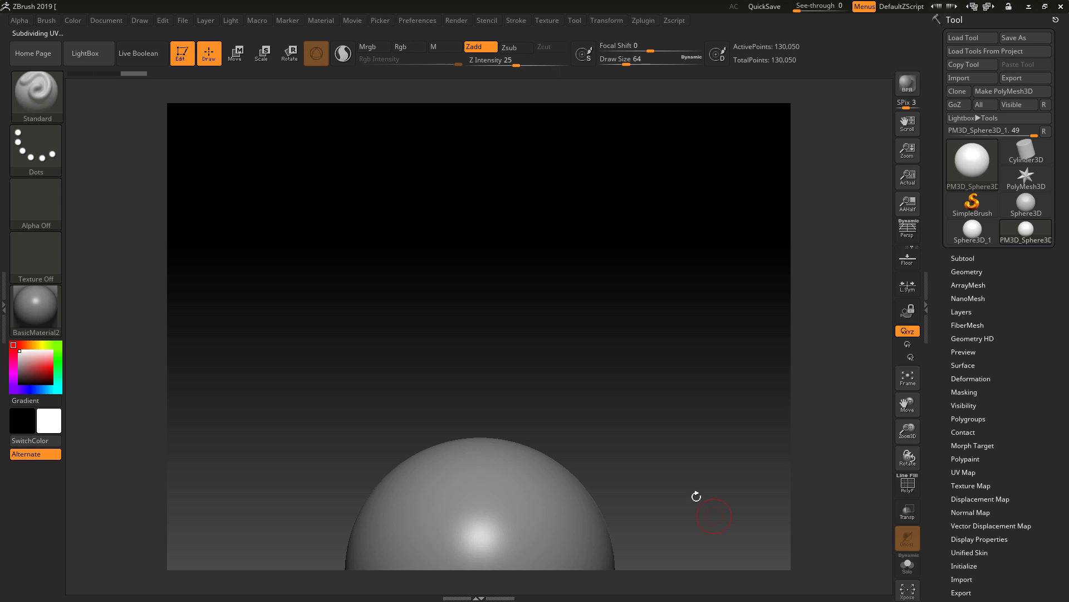
- Expand the subtool list and browse the Spotlight files in LightBox
{"action": "left_click", "coordinate": [963, 258]}
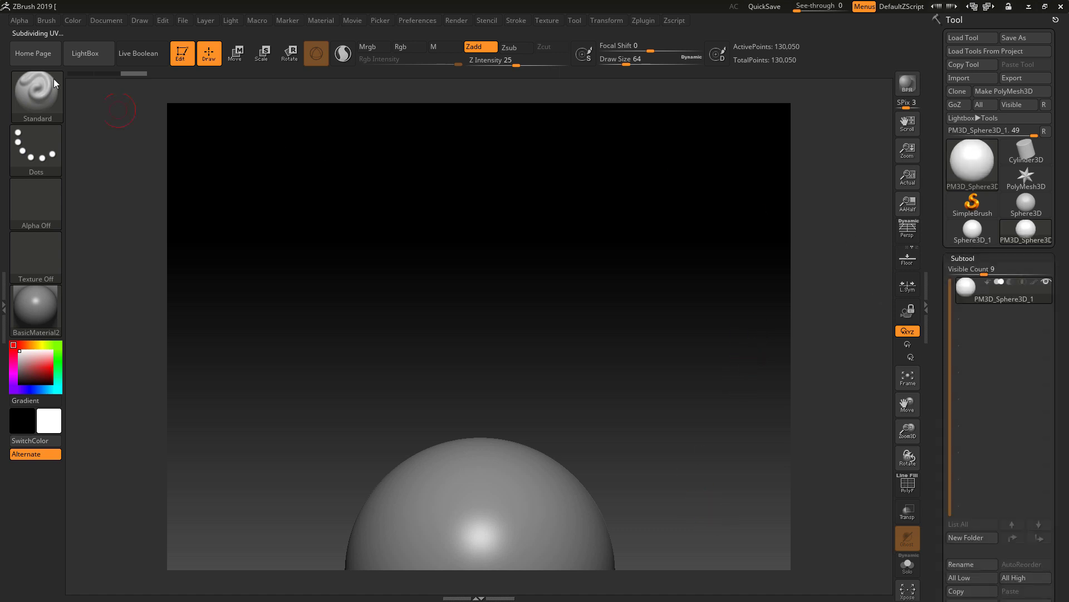
{"action": "left_click", "coordinate": [97, 58]}
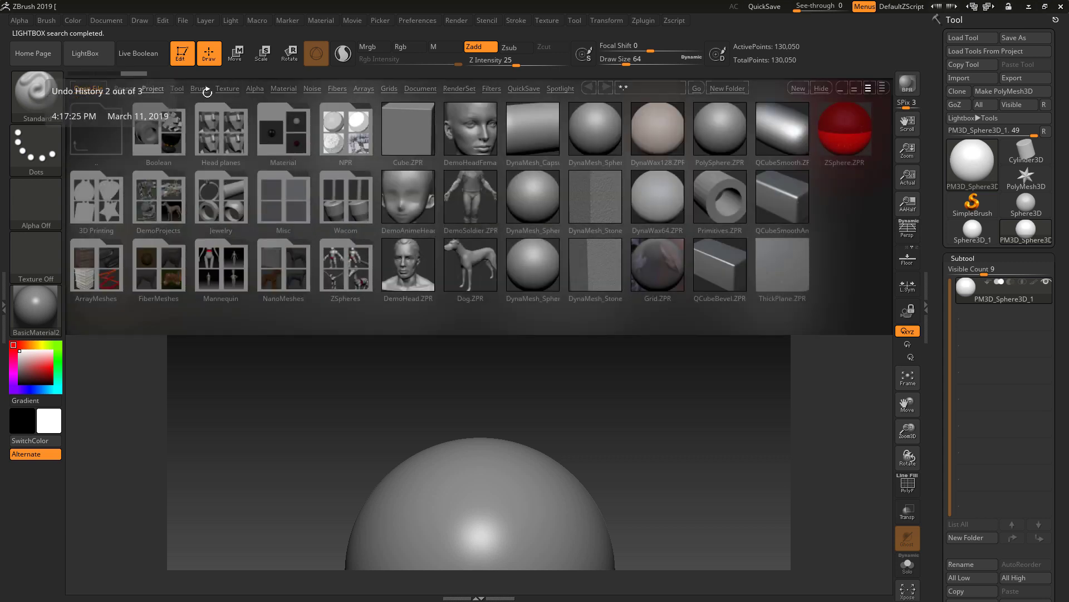
{"action": "left_click", "coordinate": [561, 87]}
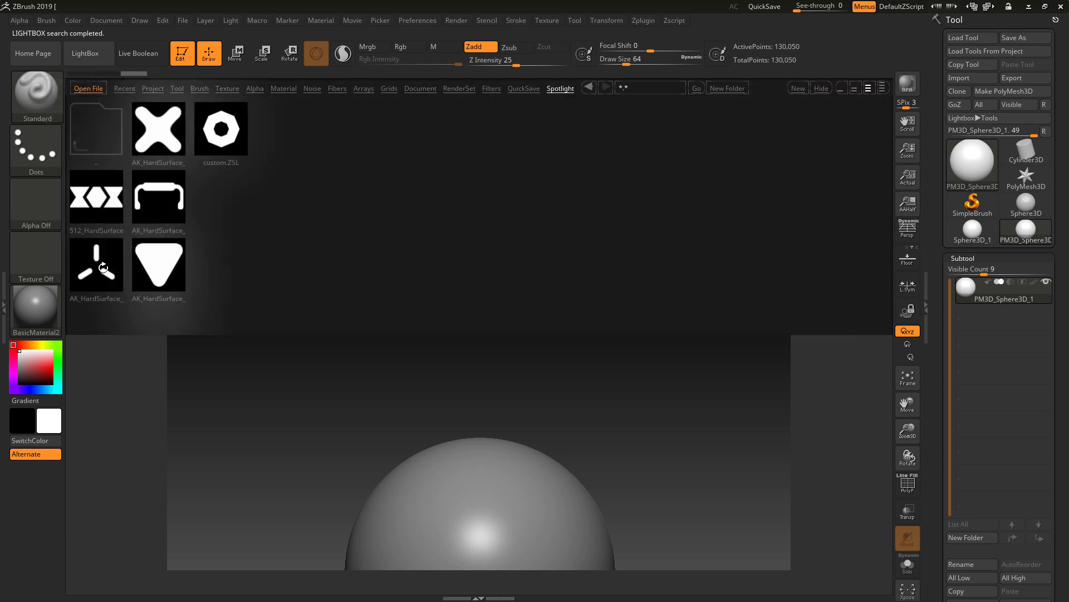
- Try loading two of the AK_HardSurface Spotlight sets, ending with AK_HardSurface_04.ZSL
{"action": "double_click", "coordinate": [157, 143]}
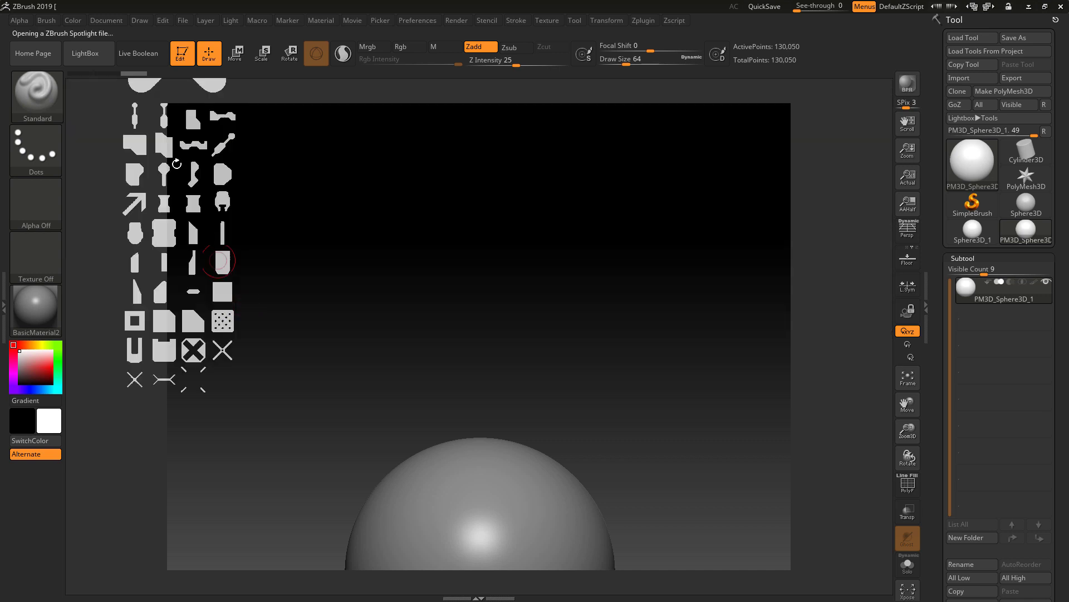
{"action": "left_click", "coordinate": [85, 53]}
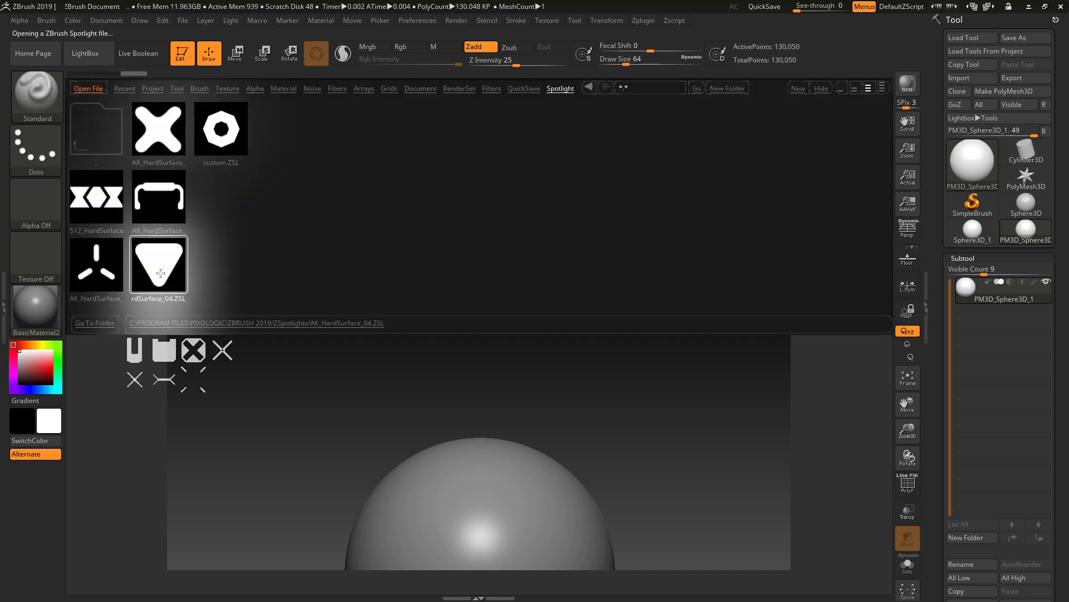
{"action": "double_click", "coordinate": [160, 273]}
{"action": "left_click", "coordinate": [85, 53]}
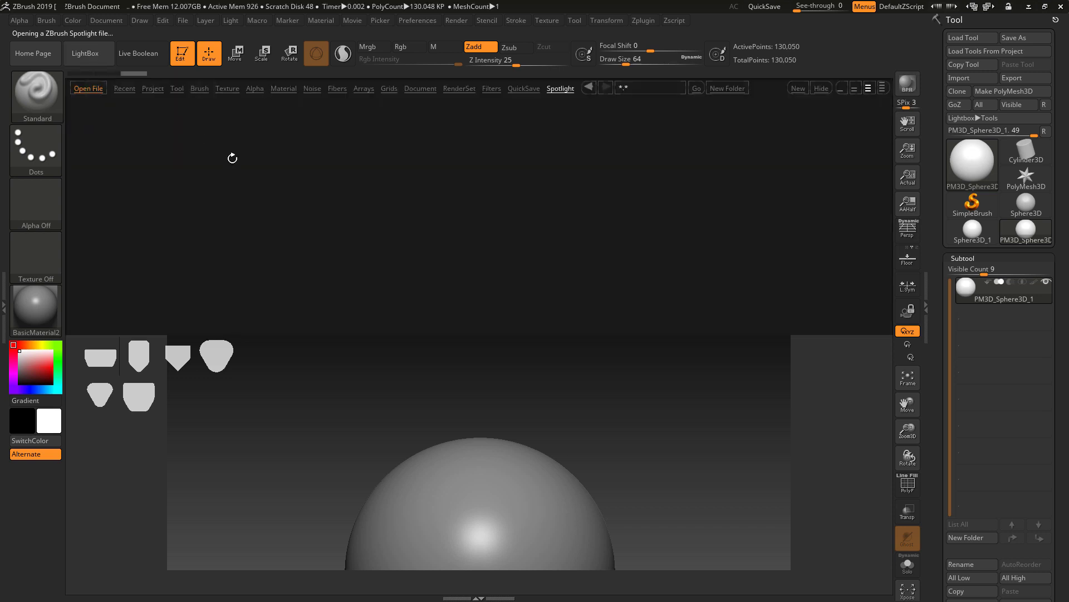
- Load the 512_HardSurface Spotlight set and pull a copy of the running-figure shape out beside the grid
{"action": "double_click", "coordinate": [107, 208]}
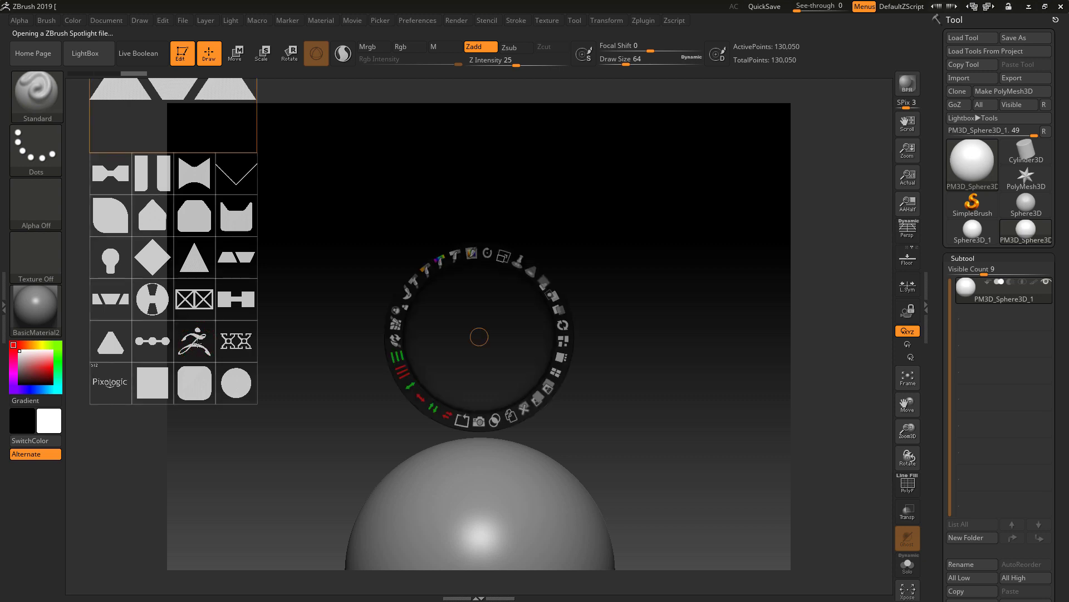
{"action": "left_click", "coordinate": [194, 341]}
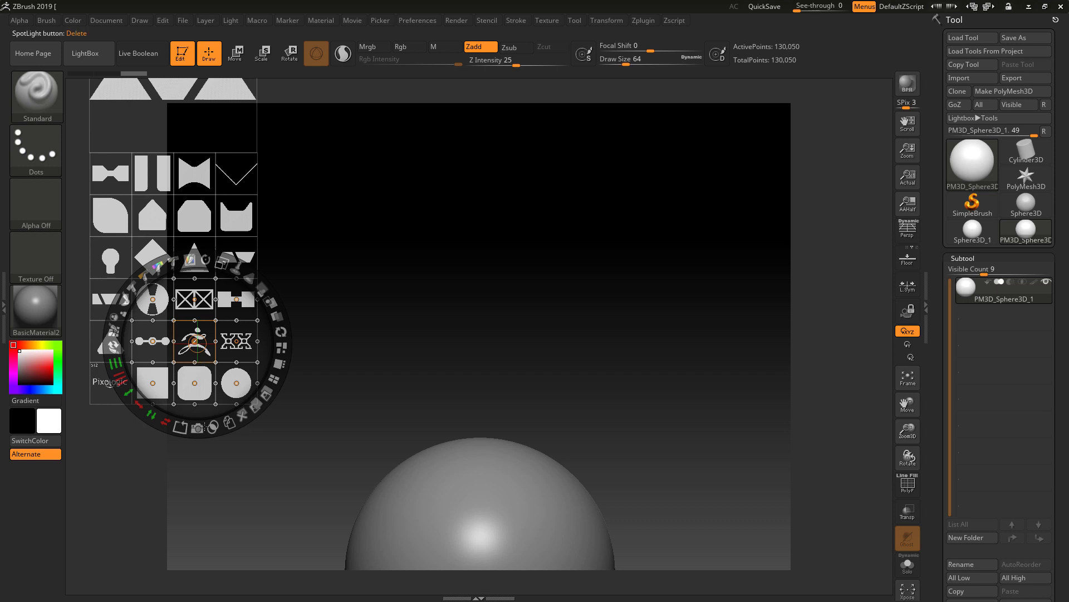
{"action": "left_click", "coordinate": [228, 414]}
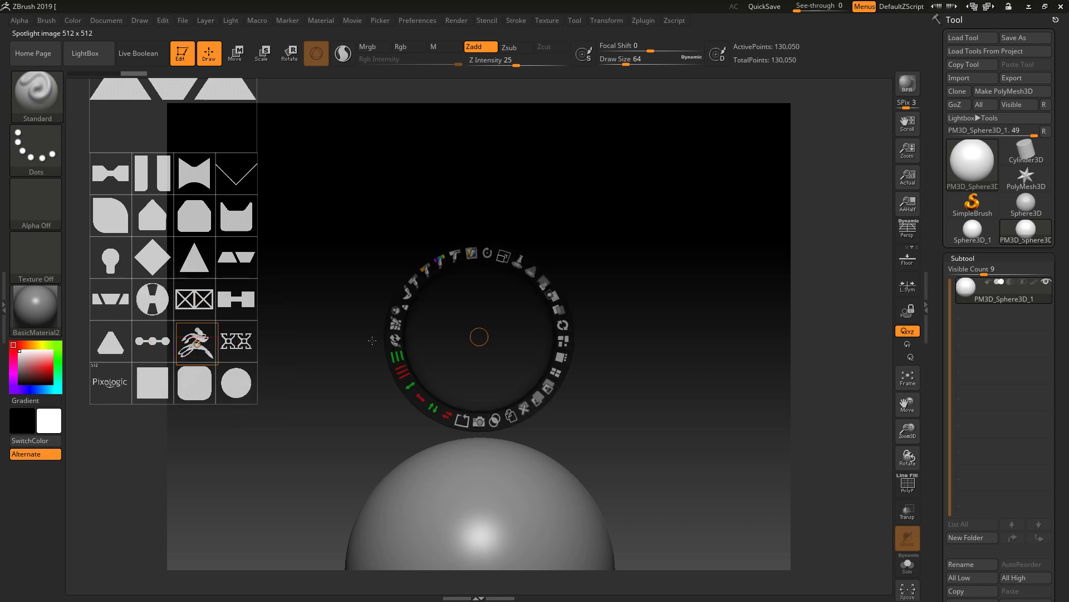
{"action": "left_click_drag", "start_coordinate": [373, 340], "coordinate": [480, 342]}
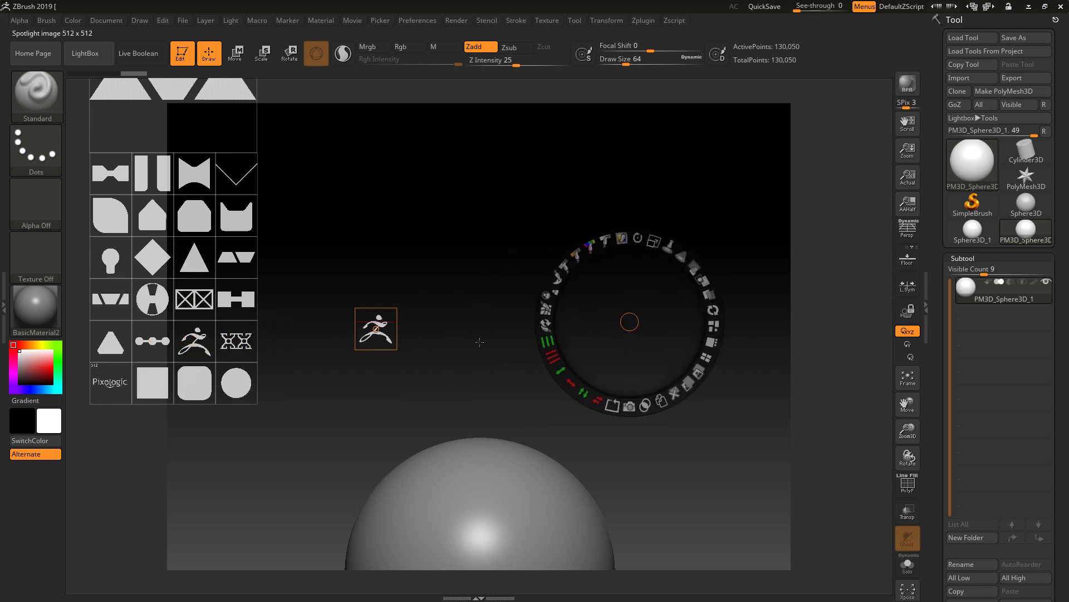
- Enlarge the running-figure copy and centre it above the sphere
{"action": "left_click", "coordinate": [382, 329]}
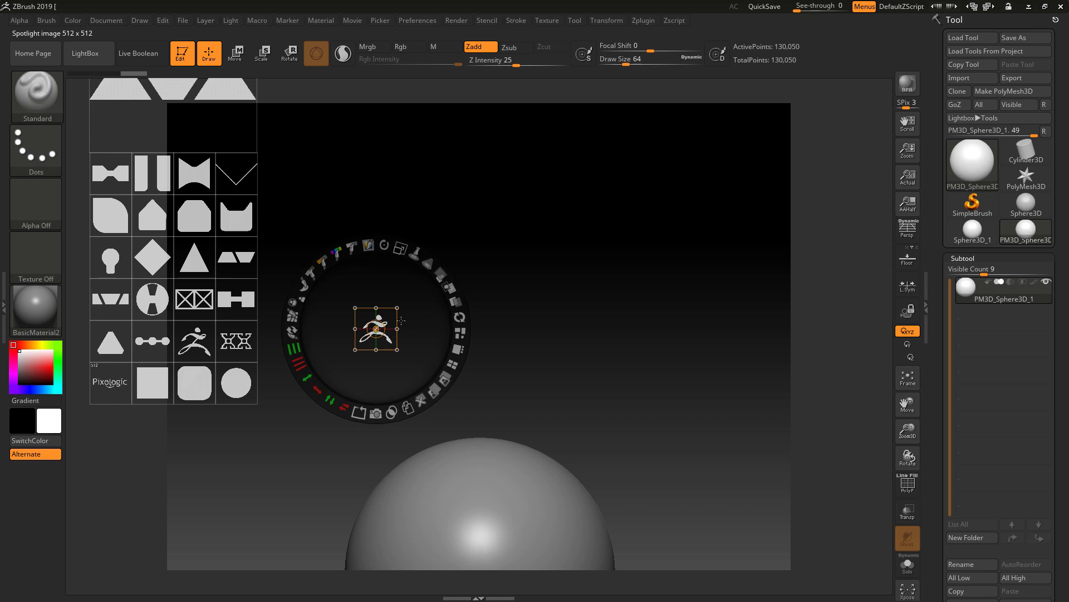
{"action": "left_click_drag", "start_coordinate": [405, 259], "coordinate": [448, 412]}
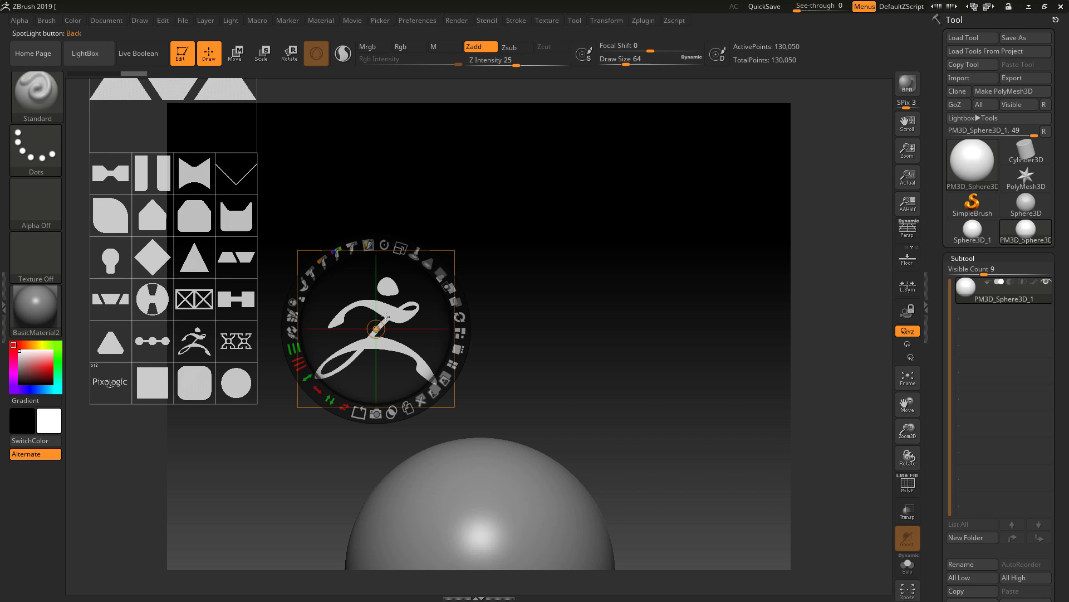
{"action": "left_click_drag", "start_coordinate": [386, 316], "coordinate": [489, 275]}
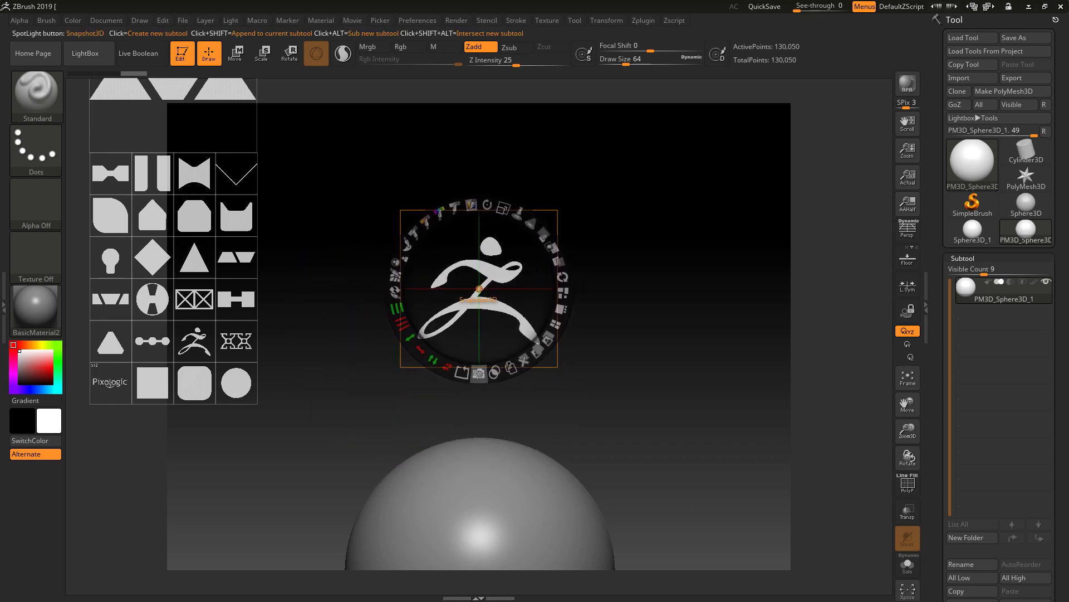
- Create a new subtool from the running figure with Snapshot3D and hide Spotlight
{"action": "left_click", "coordinate": [478, 373]}
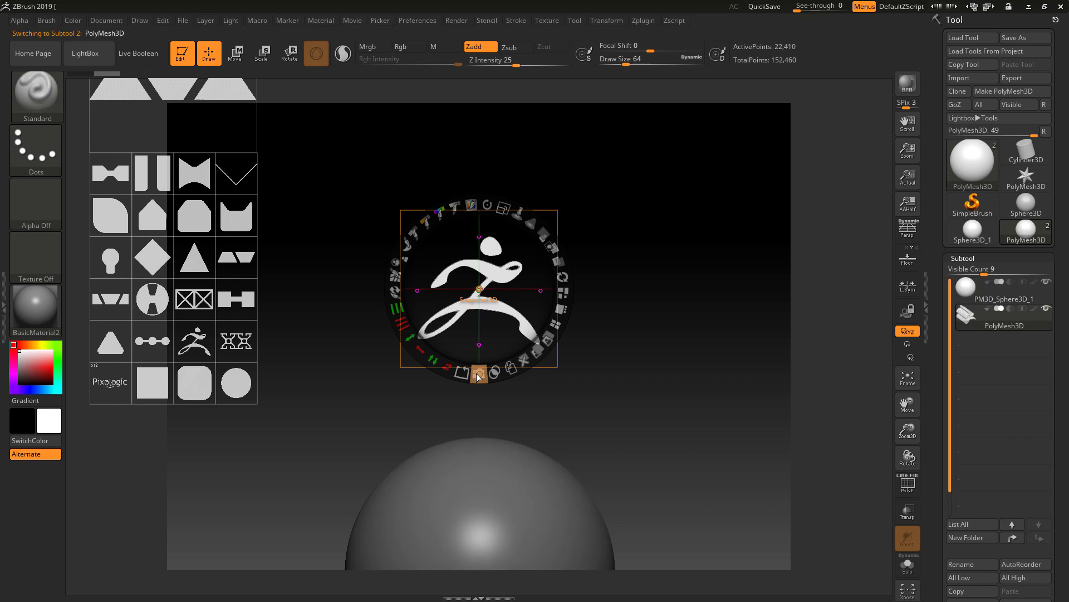
{"action": "key", "text": "shift"}
{"action": "key", "text": "shift+z"}
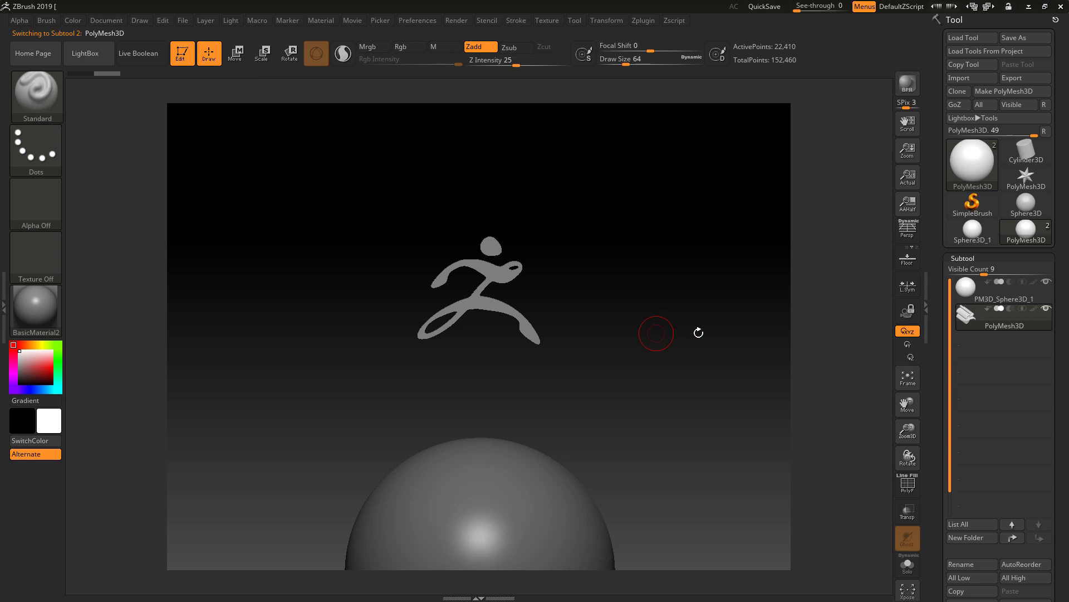
- Shorten the extruded running figure along its depth and place it at the front of the sphere
{"action": "left_click_drag", "start_coordinate": [713, 349], "coordinate": [702, 351], "text": "shift"}
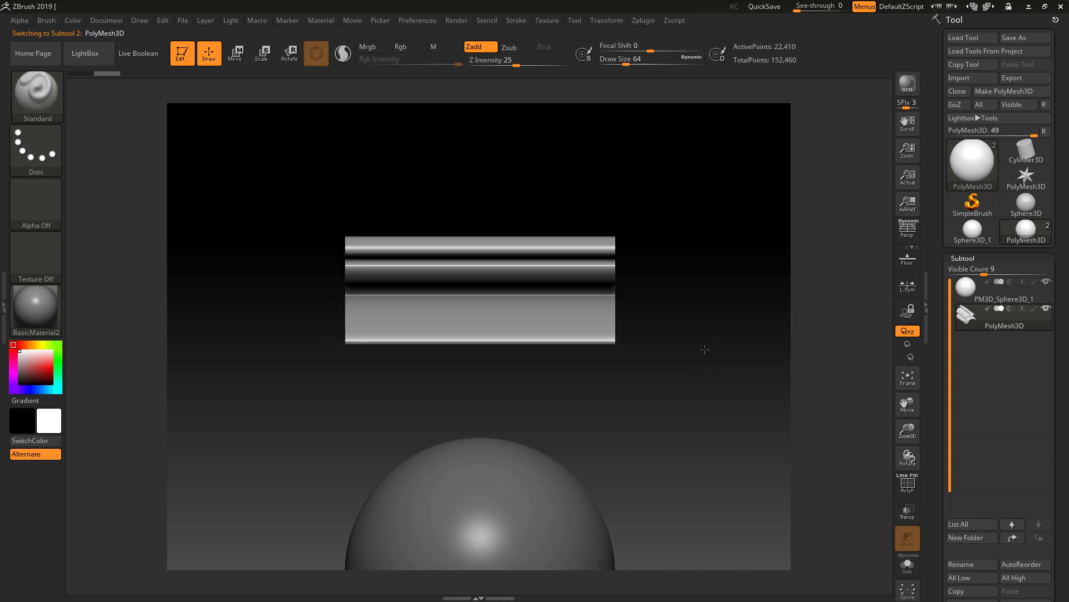
{"action": "key", "text": "e"}
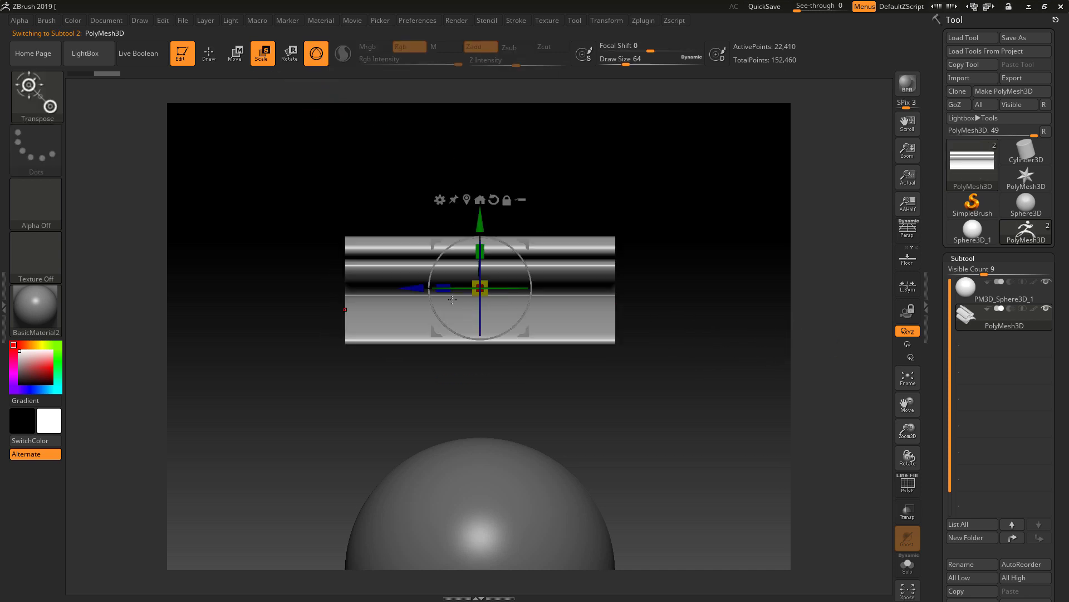
{"action": "left_click_drag", "start_coordinate": [443, 288], "coordinate": [620, 328]}
{"action": "left_click", "coordinate": [511, 381], "text": "alt"}
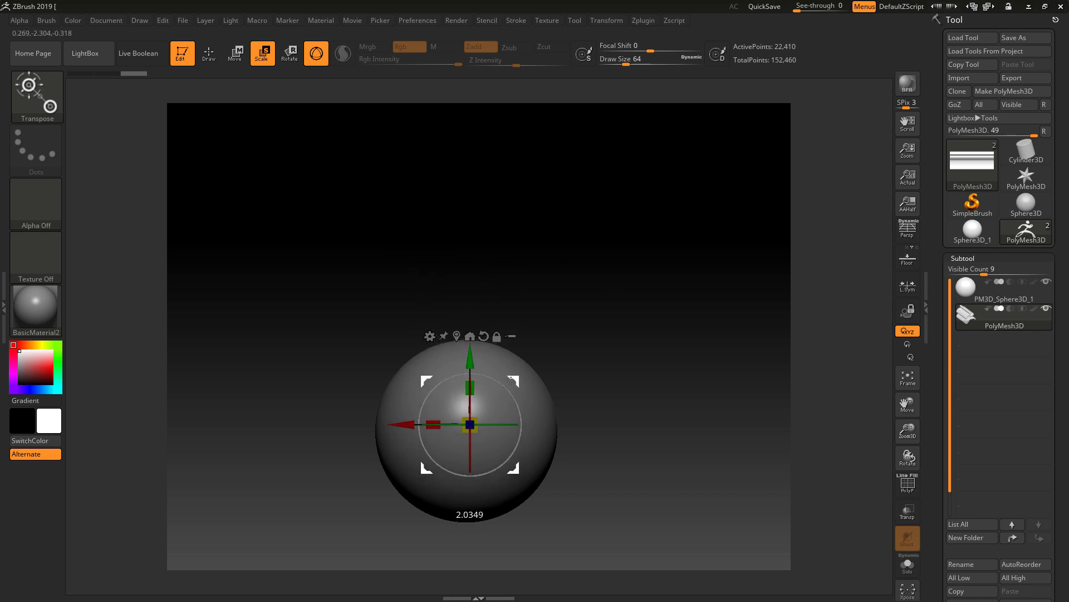
{"action": "left_click_drag", "start_coordinate": [511, 381], "coordinate": [628, 417], "text": "shift"}
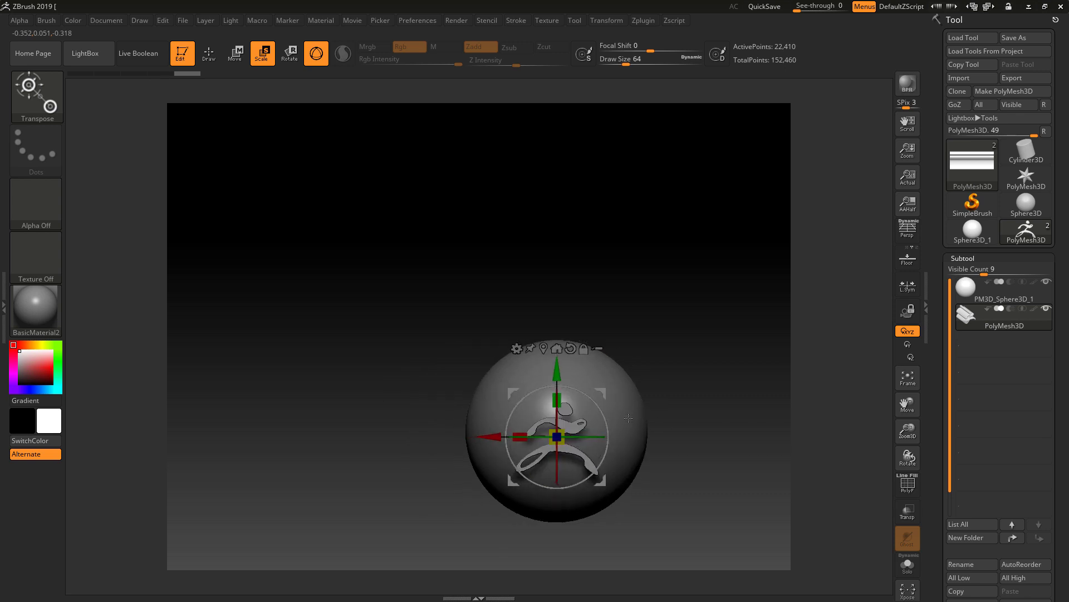
- Scale up the running figure and shift it along its depth and upward so it intersects the sphere's front
{"action": "left_click_drag", "start_coordinate": [712, 385], "coordinate": [641, 350], "text": "alt"}
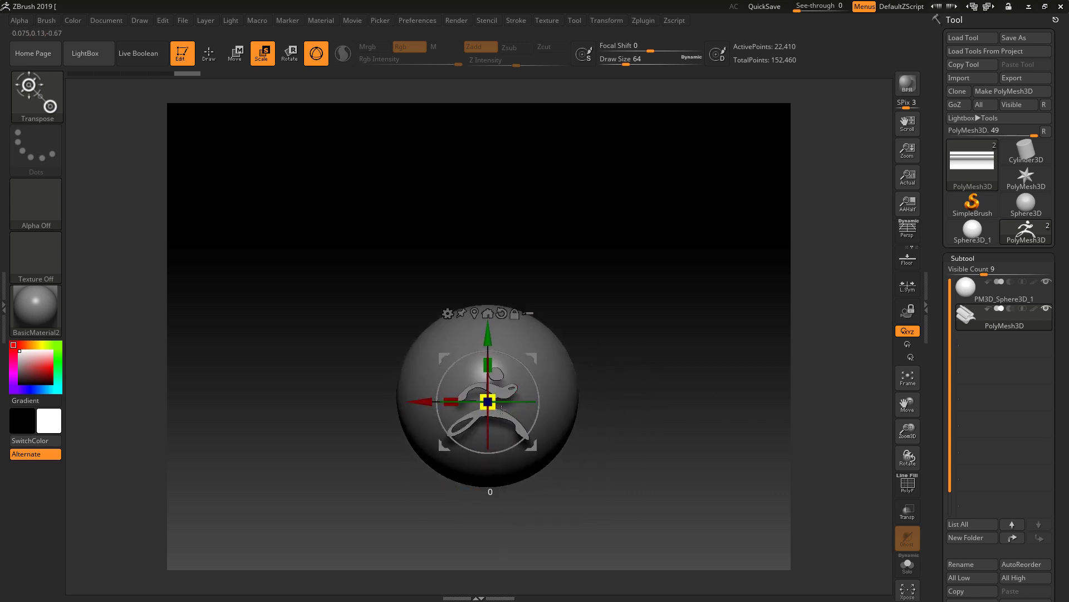
{"action": "left_click_drag", "start_coordinate": [489, 402], "coordinate": [512, 415]}
{"action": "left_click_drag", "start_coordinate": [659, 398], "coordinate": [691, 390], "text": "shift"}
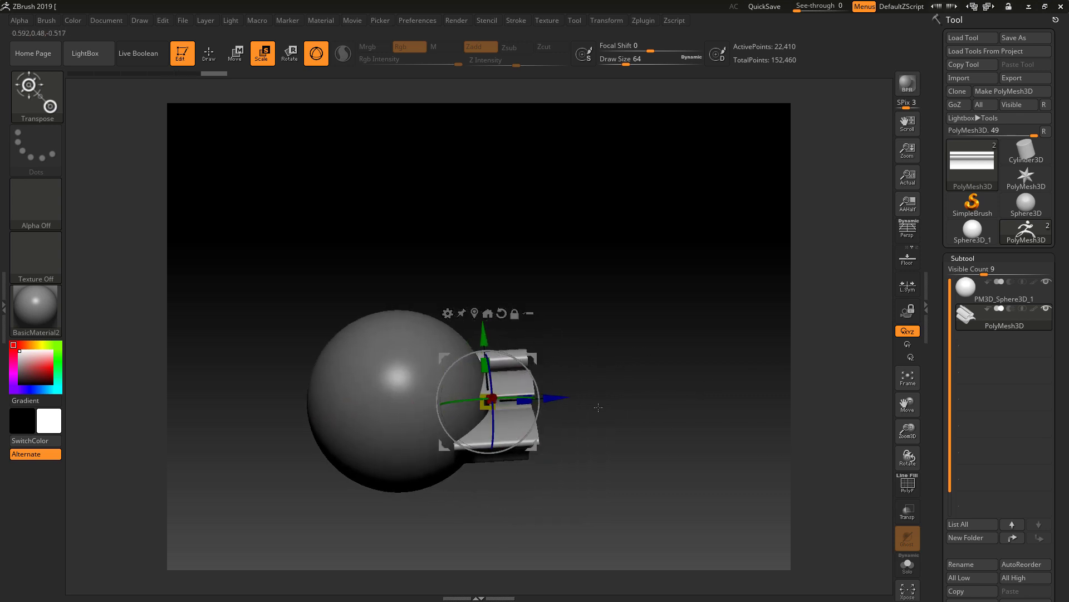
{"action": "left_click_drag", "start_coordinate": [557, 397], "coordinate": [805, 328]}
{"action": "mouse_move", "coordinate": [966, 316]}
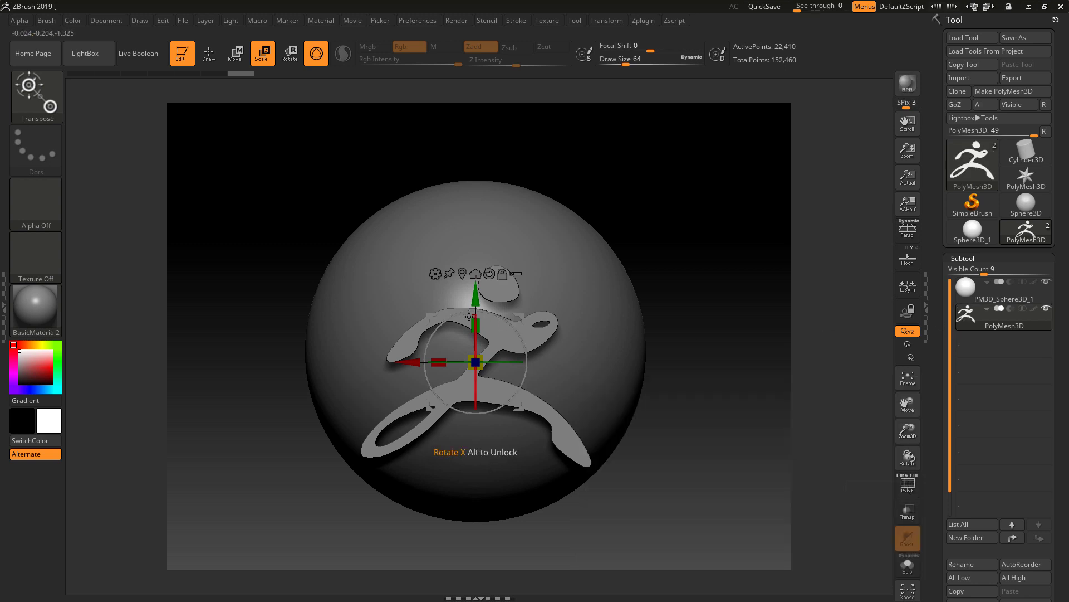
{"action": "left_click_drag", "start_coordinate": [475, 293], "coordinate": [475, 276]}
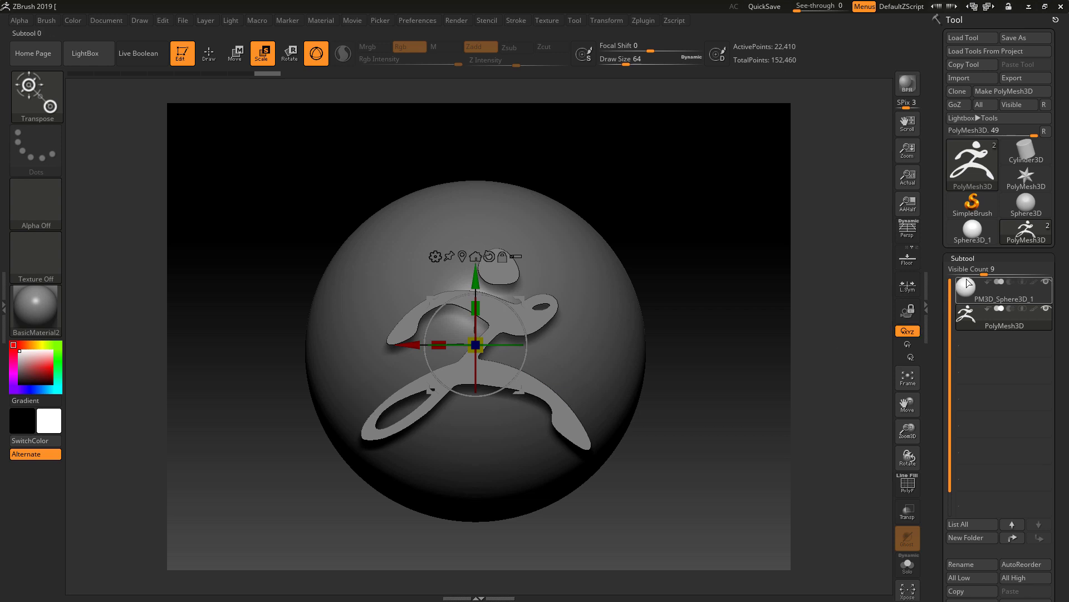
- Try Create Intersection Mask from the Intersection Masker plugin on the separate running-figure subtool
{"action": "mouse_move", "coordinate": [967, 288]}
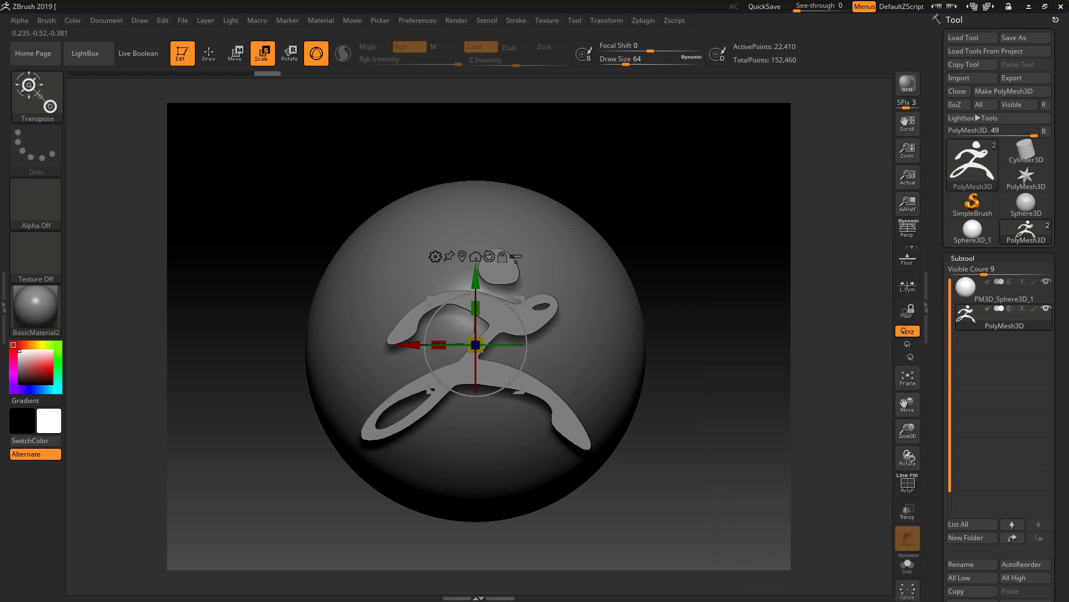
{"action": "key", "text": "q"}
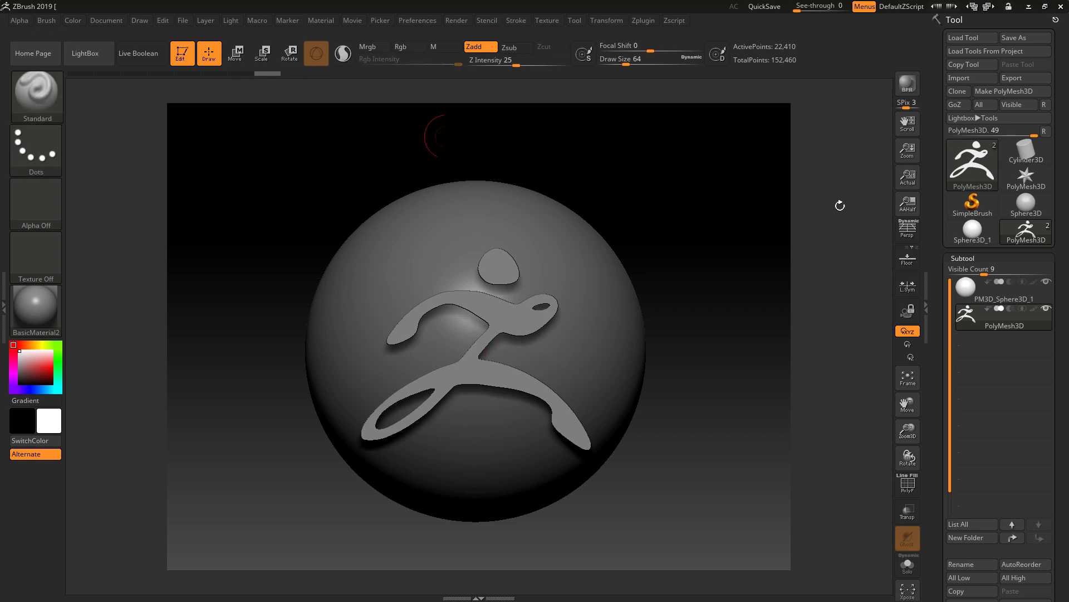
{"action": "left_click", "coordinate": [637, 19]}
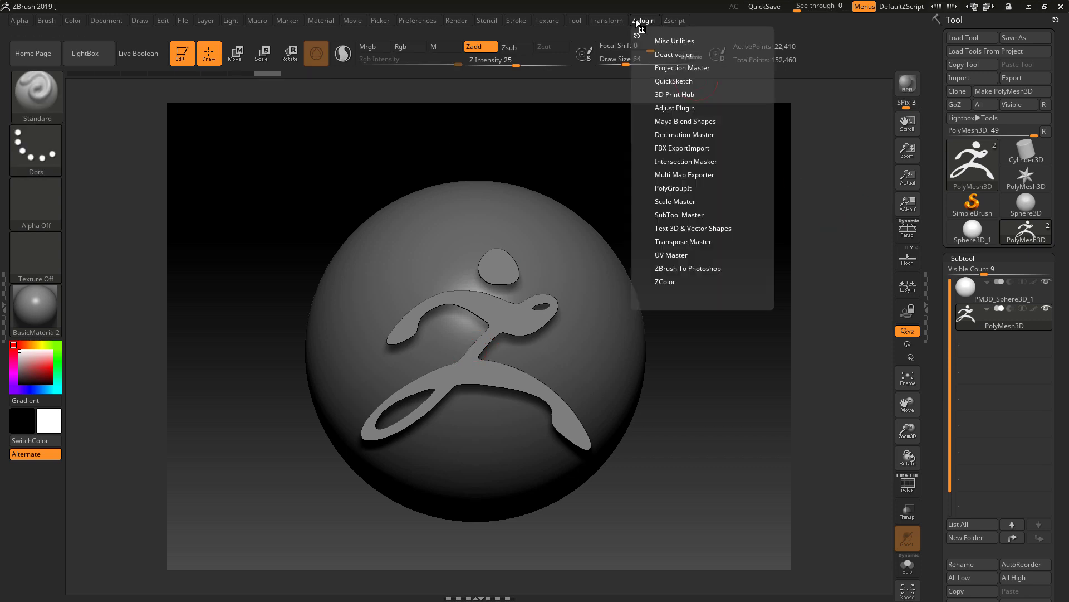
{"action": "left_click", "coordinate": [675, 161]}
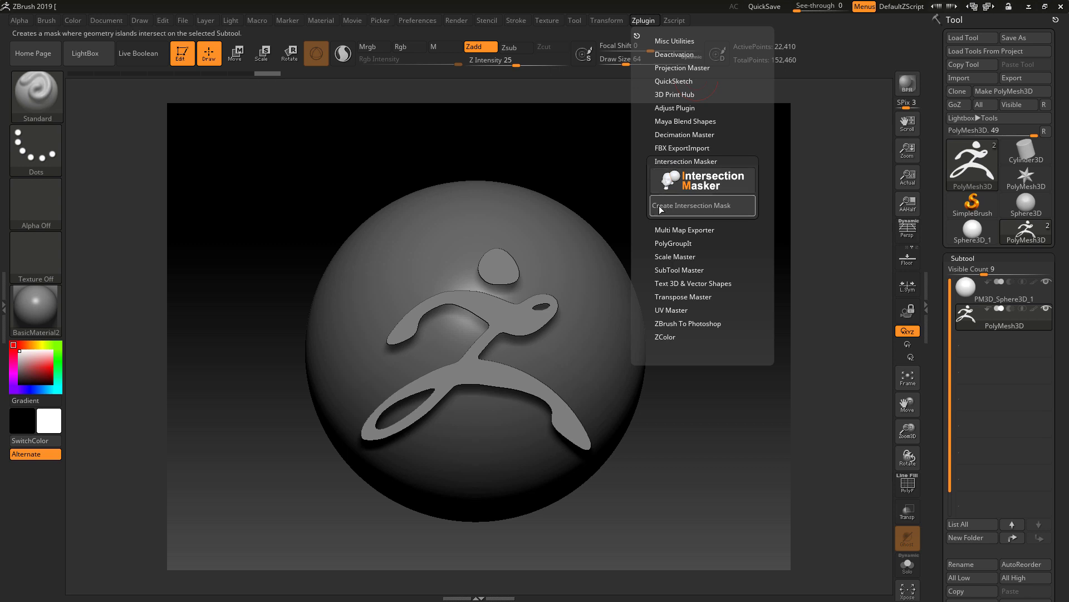
{"action": "left_click", "coordinate": [681, 206]}
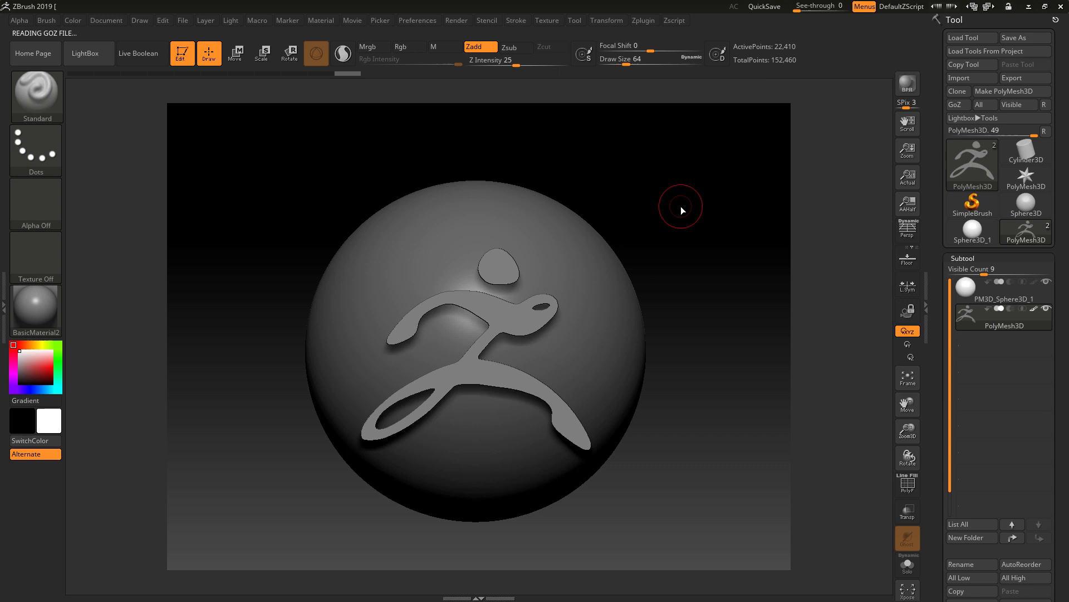
- Select the sphere subtool and briefly hide the running figure to inspect the sphere's surface for a mask
{"action": "left_click", "coordinate": [968, 295]}
{"action": "left_click", "coordinate": [1047, 309]}
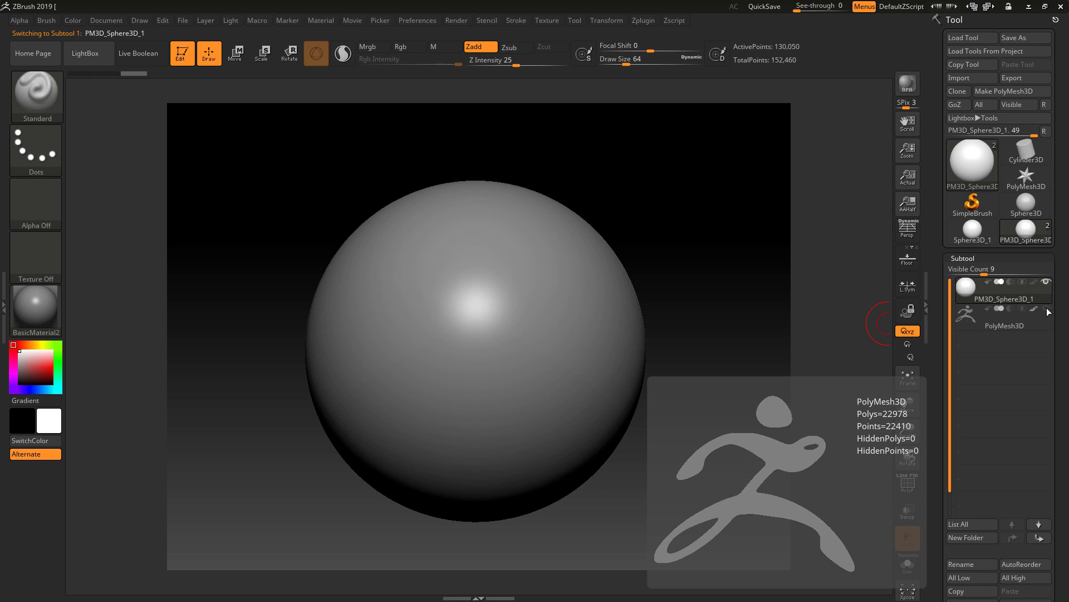
{"action": "left_click", "coordinate": [1046, 309]}
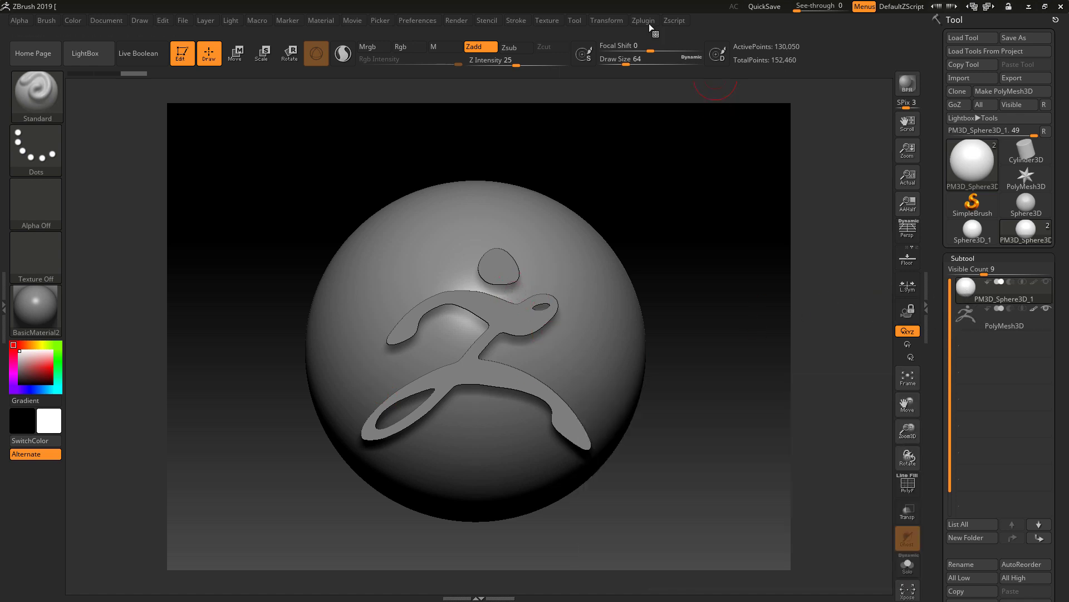
- Try to create an intersection mask on the sphere subtool while it still has subdivision levels
{"action": "left_click", "coordinate": [650, 23]}
{"action": "left_click", "coordinate": [687, 204]}
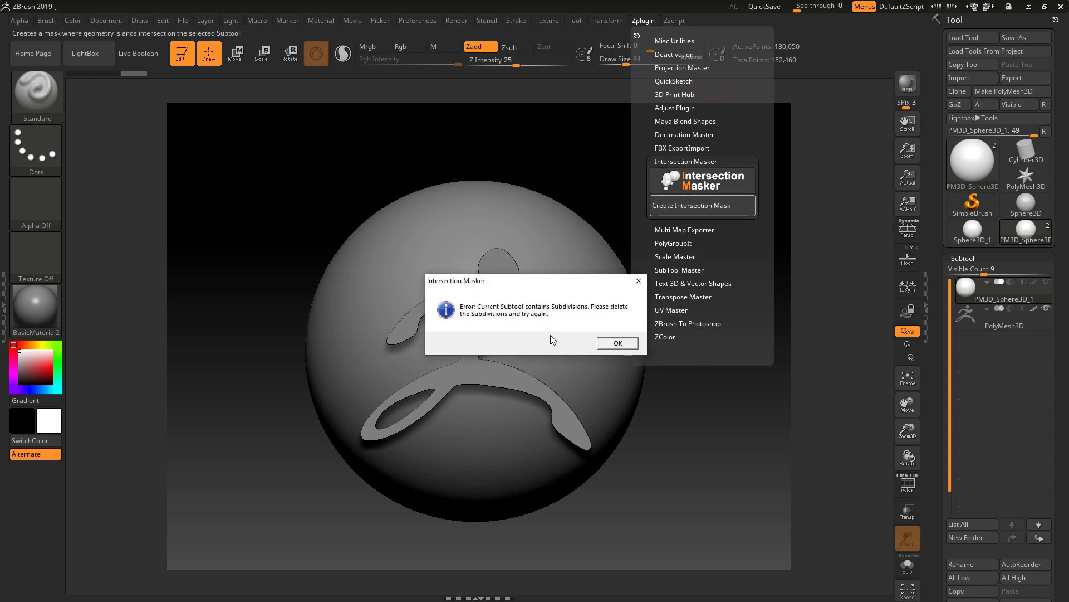
{"action": "left_click", "coordinate": [626, 341]}
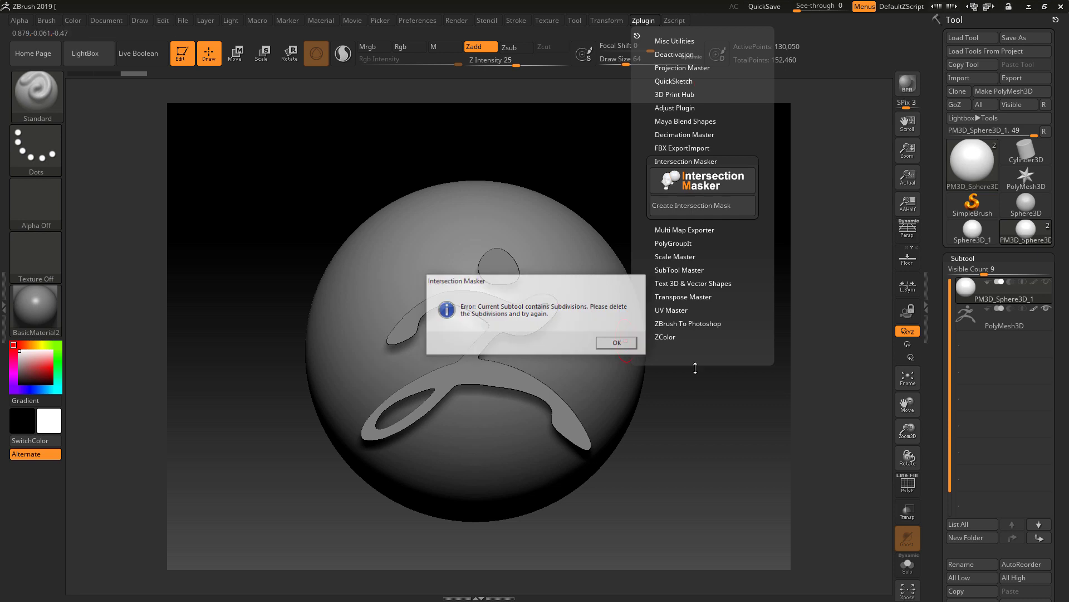
- Delete the sphere's lower subdivision levels in its geometry settings
{"action": "scroll", "coordinate": [1067, 309], "scroll_direction": "down", "scroll_amount": 5}
{"action": "left_click", "coordinate": [967, 437]}
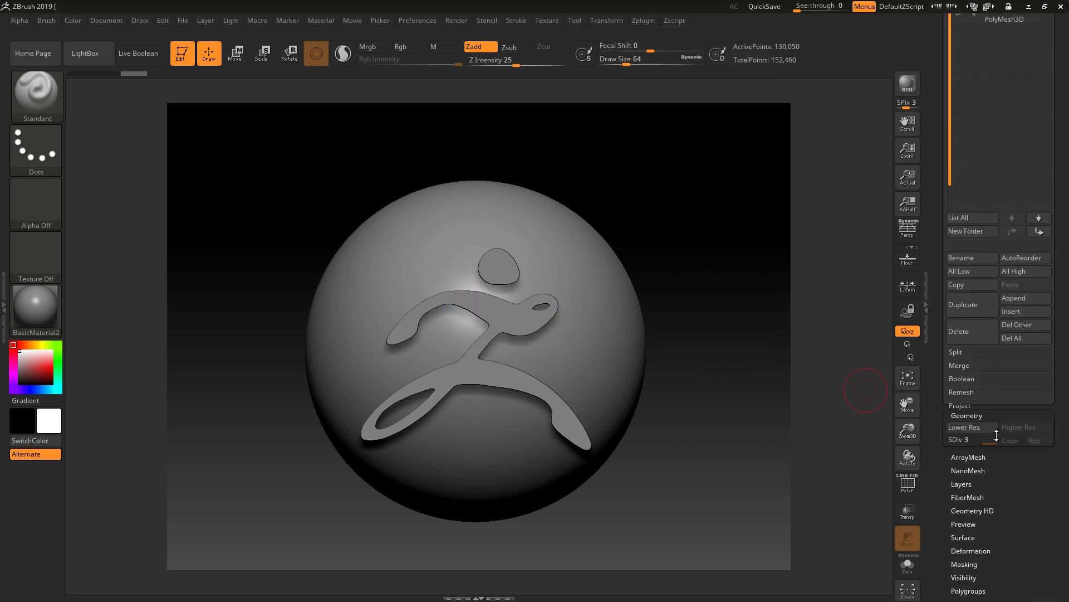
{"action": "scroll", "coordinate": [1053, 354], "scroll_direction": "up", "scroll_amount": 5}
{"action": "left_click", "coordinate": [966, 309]}
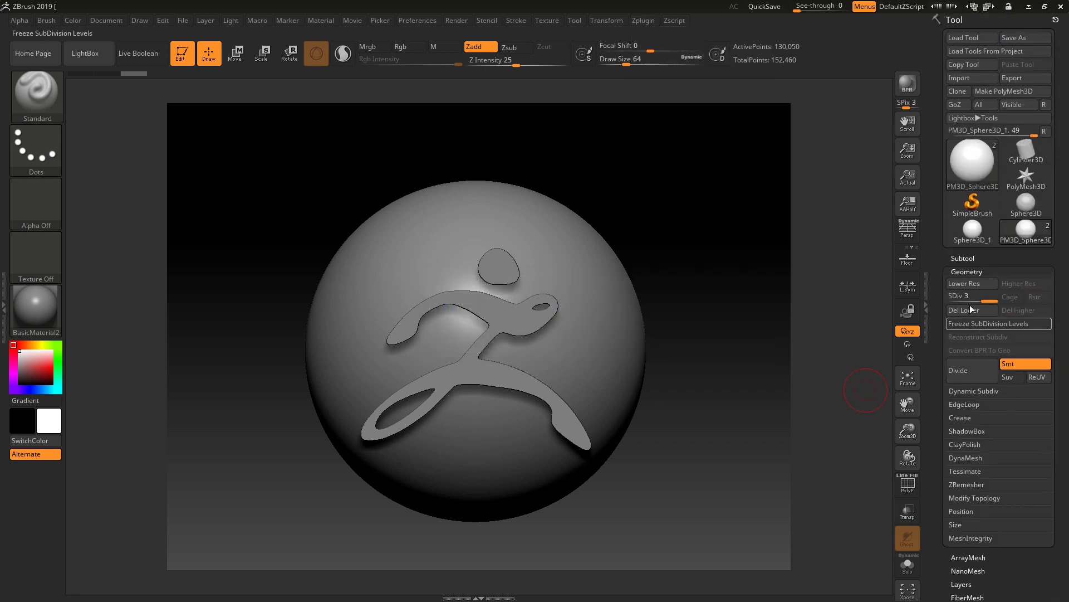
- Try the intersection mask on the sphere without subdivisions and inspect its surface with the running figure temporarily hidden
{"action": "left_click", "coordinate": [652, 23]}
{"action": "left_click", "coordinate": [698, 206]}
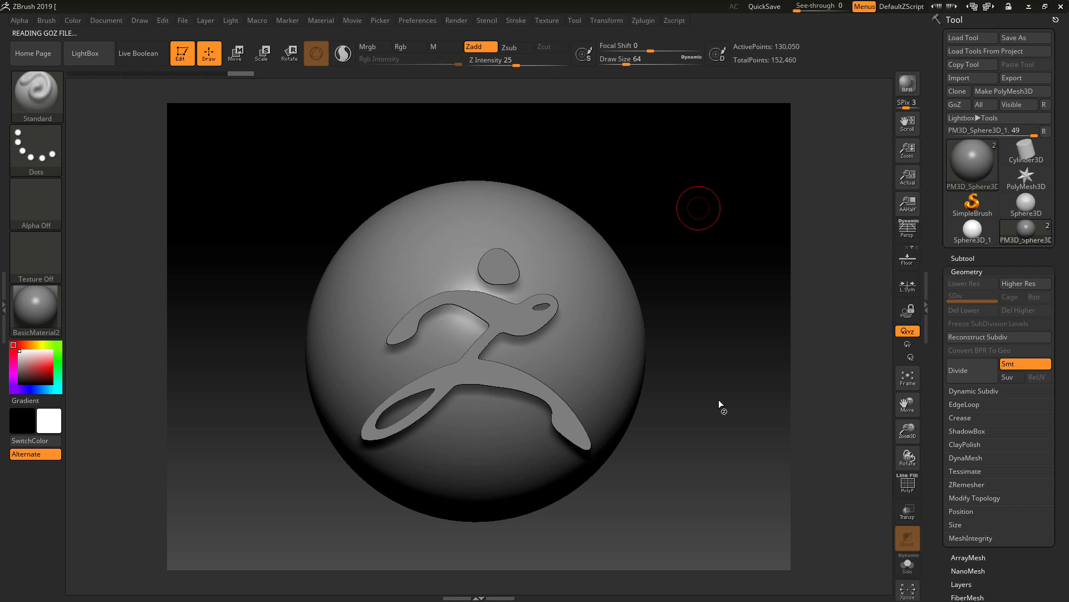
{"action": "left_click", "coordinate": [960, 257]}
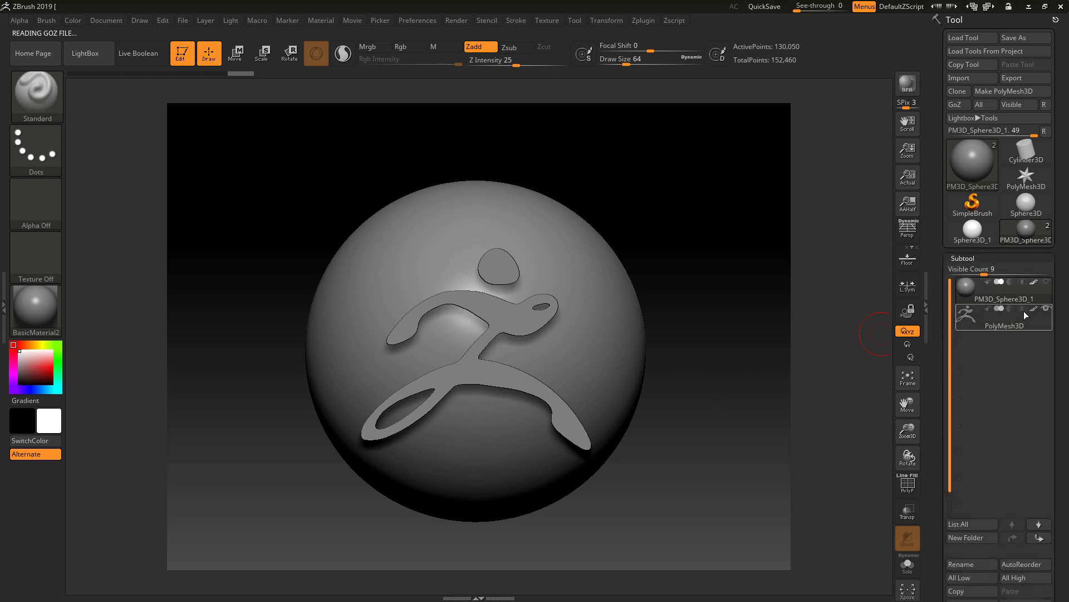
{"action": "left_click", "coordinate": [1047, 311]}
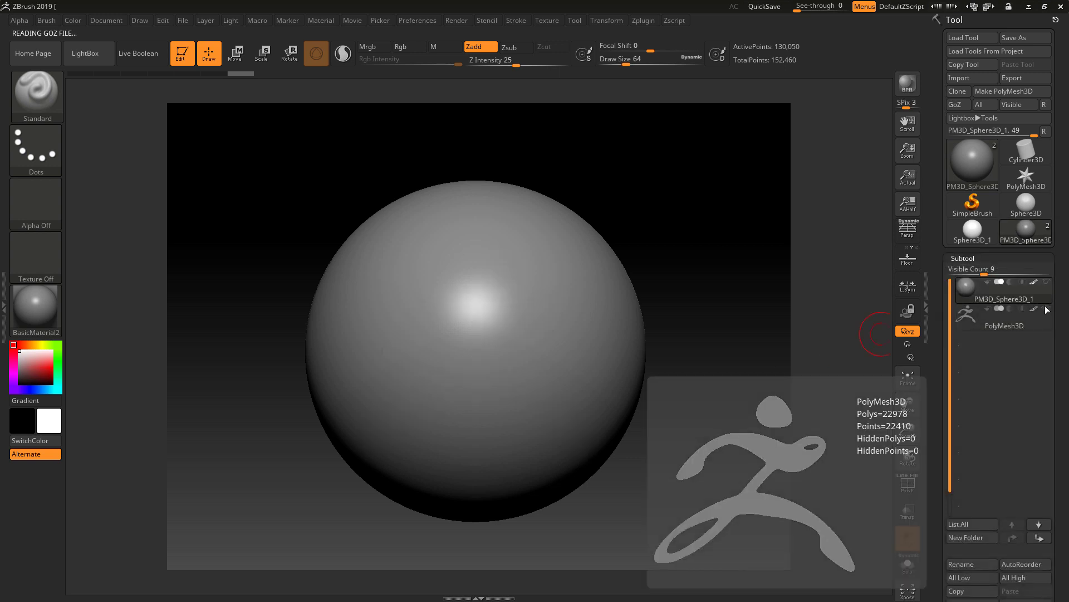
{"action": "left_click", "coordinate": [1046, 310]}
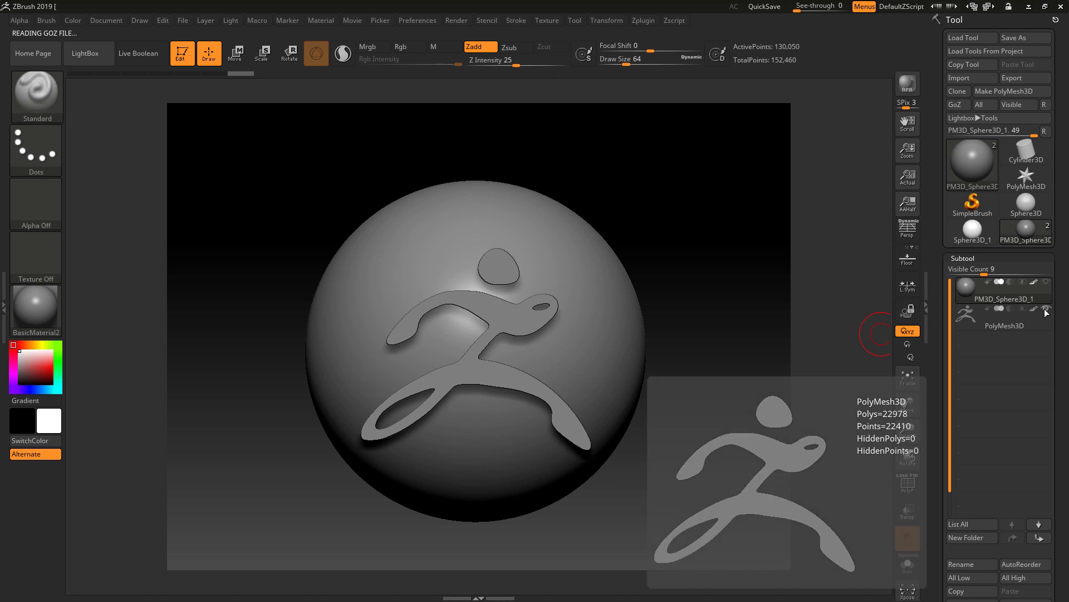
- Move the sphere about 0.19 along its depth so the running figure penetrates it further
{"action": "left_click", "coordinate": [642, 20]}
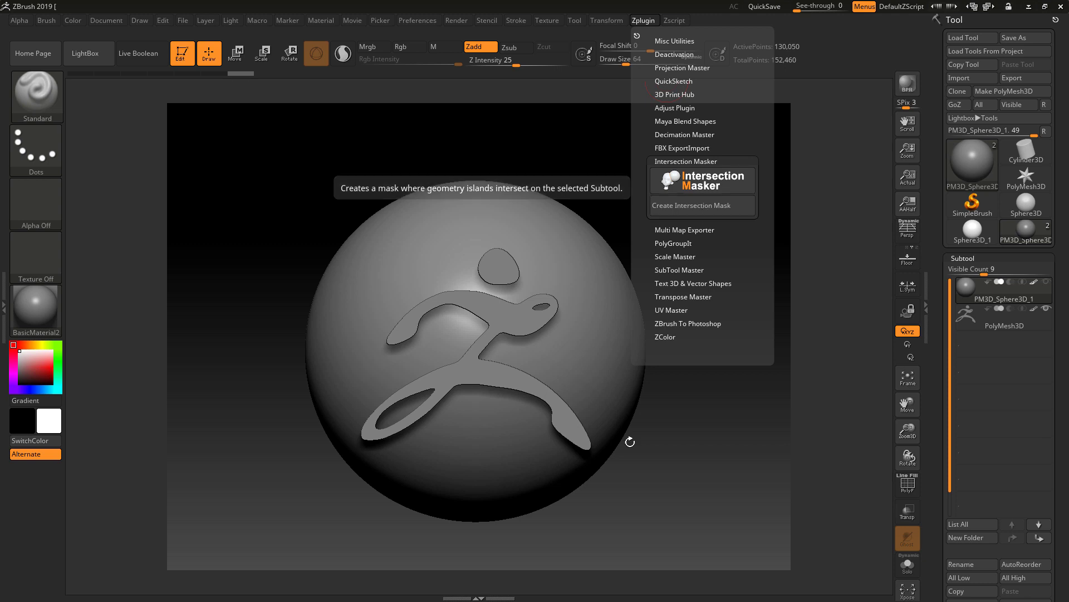
{"action": "mouse_move", "coordinate": [717, 436]}
{"action": "left_mouse_down"}
{"action": "mouse_move", "coordinate": [773, 432]}
{"action": "mouse_move", "coordinate": [759, 425]}
{"action": "left_mouse_up"}
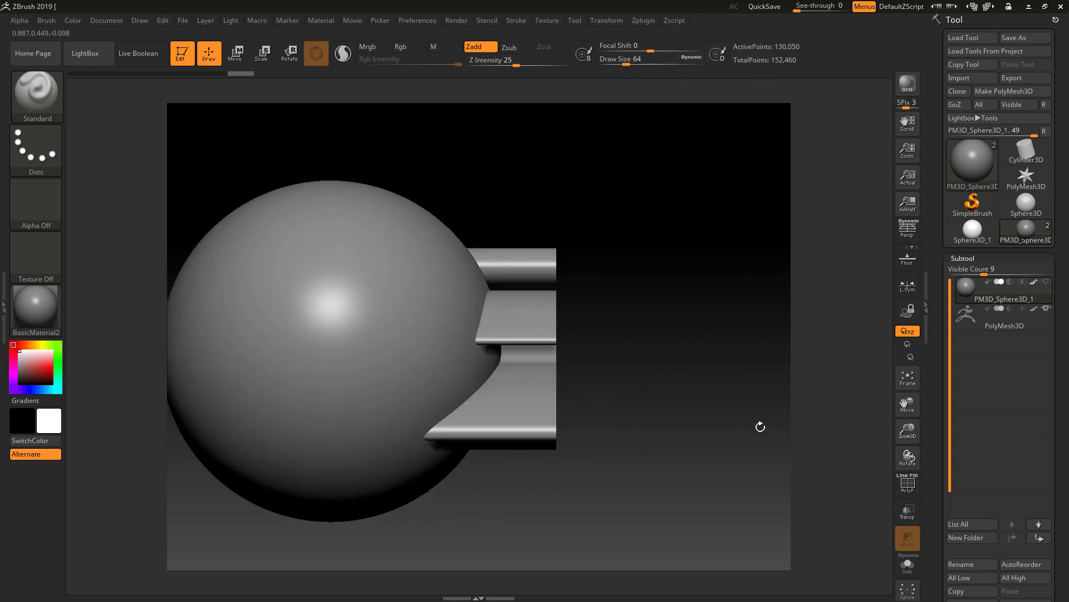
{"action": "key", "text": "w"}
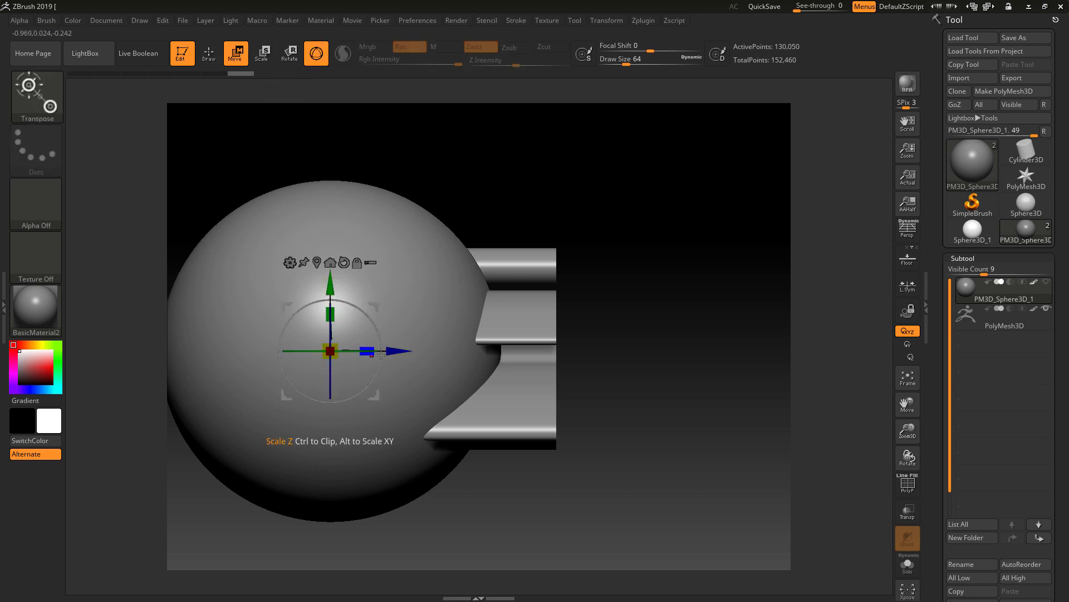
{"action": "left_click_drag", "start_coordinate": [401, 352], "coordinate": [432, 357]}
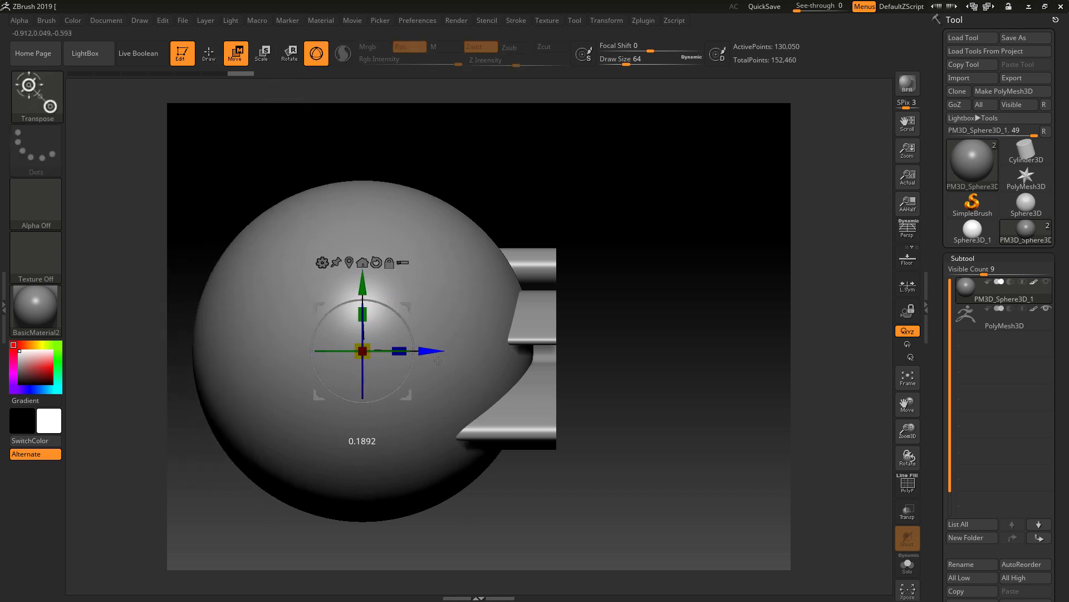
{"action": "left_click_drag", "start_coordinate": [747, 449], "coordinate": [623, 110], "text": "shift"}
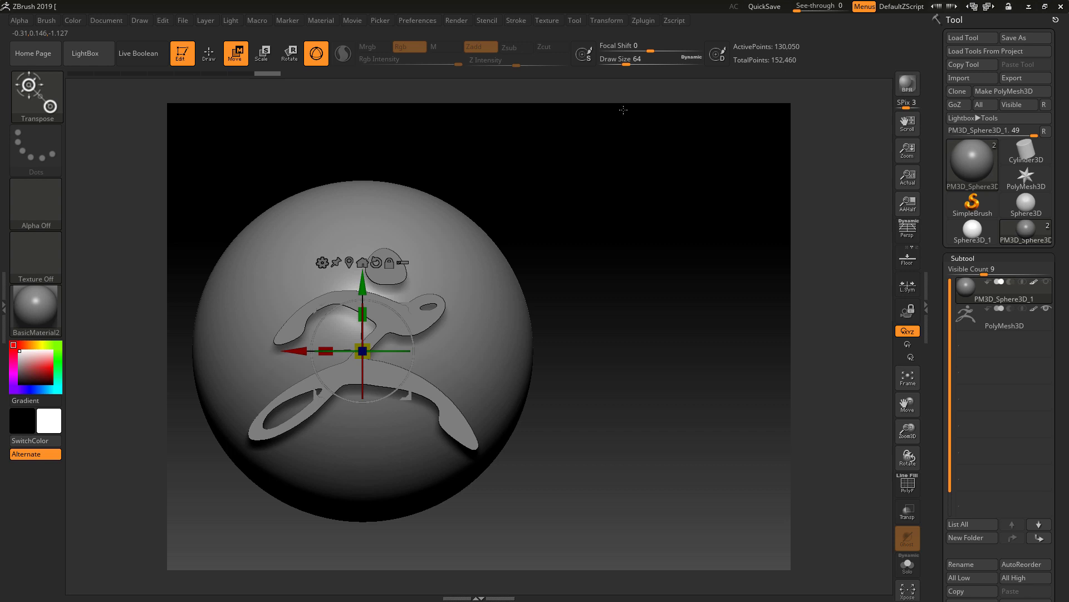
- Try the intersection mask again on the repositioned sphere and check the surface with the running figure briefly hidden
{"action": "left_click", "coordinate": [644, 20]}
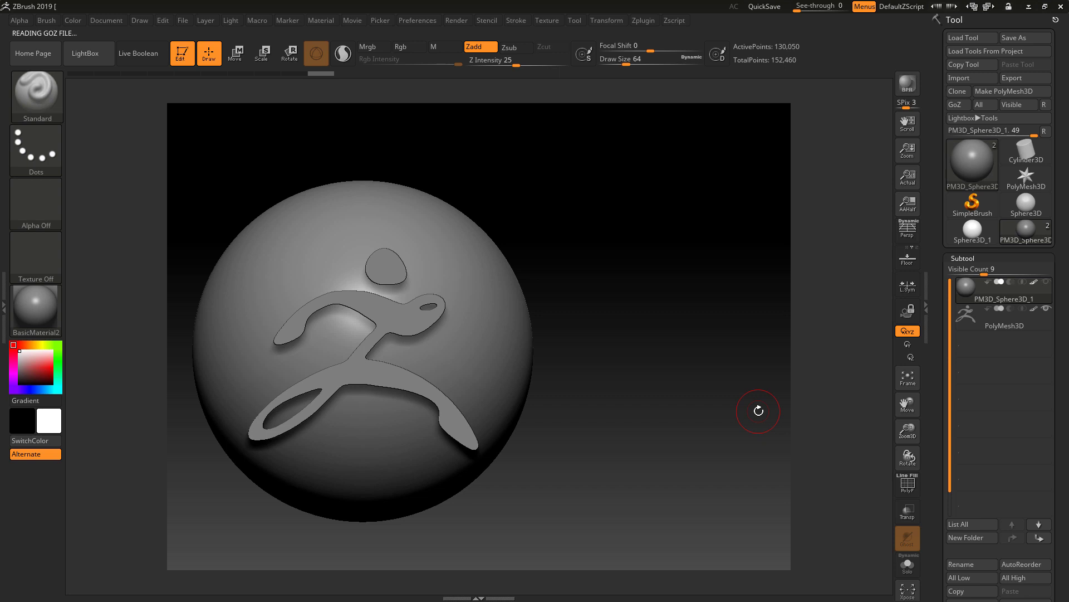
{"action": "mouse_move", "coordinate": [989, 231]}
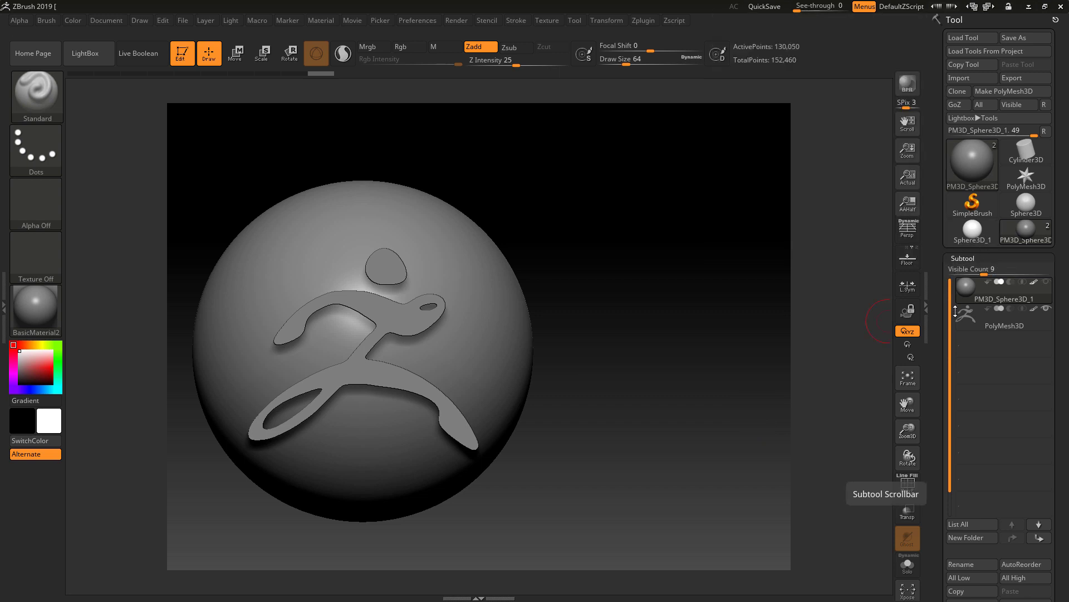
{"action": "left_click", "coordinate": [1047, 309]}
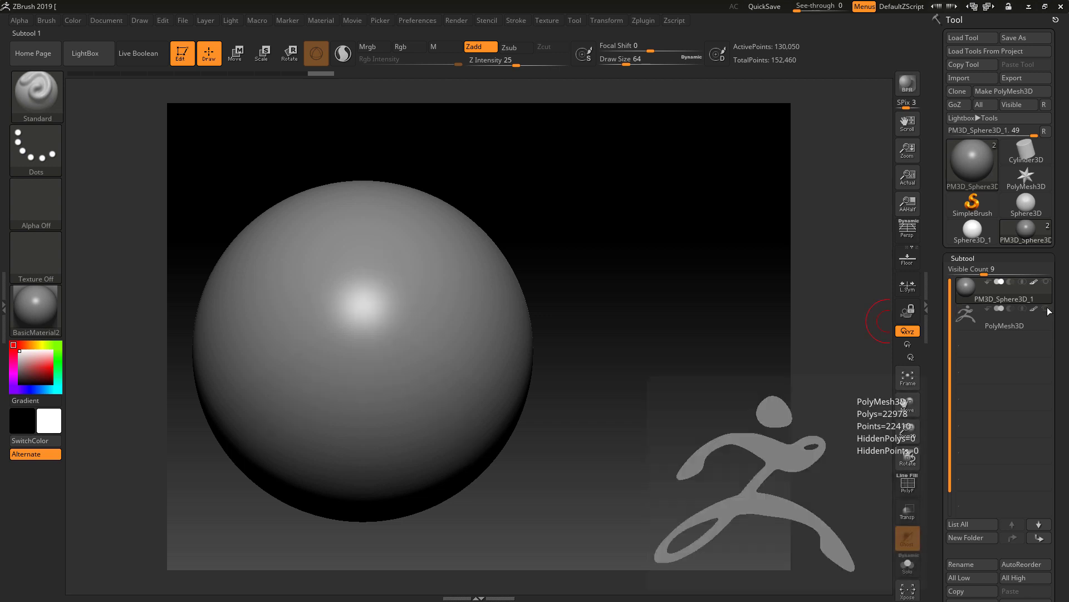
{"action": "left_click", "coordinate": [1047, 310]}
{"action": "left_click_drag", "start_coordinate": [744, 325], "coordinate": [777, 281]}
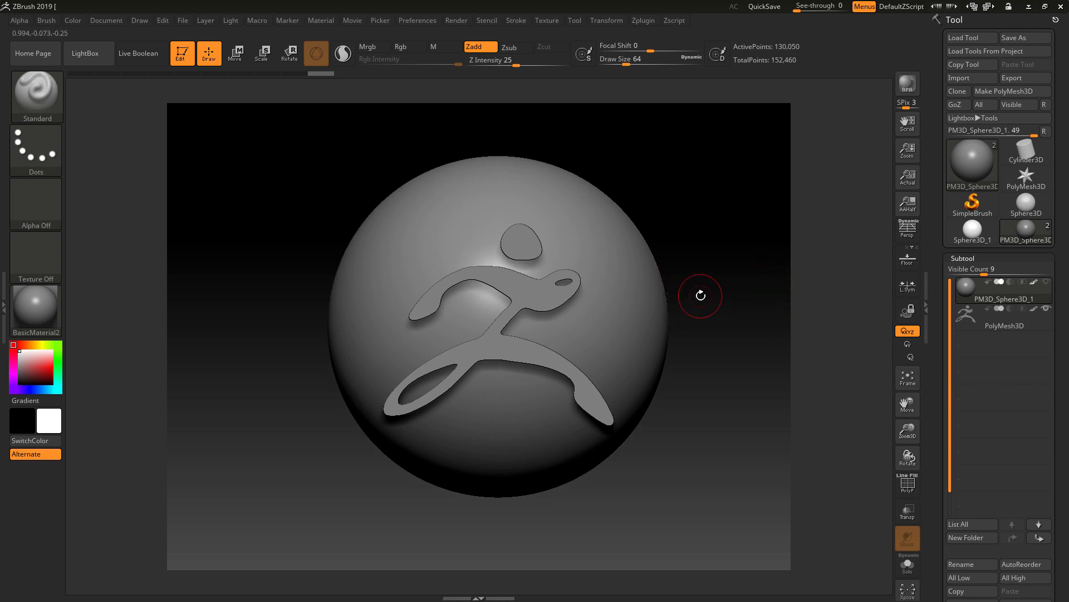
{"action": "left_click", "coordinate": [75, 247]}
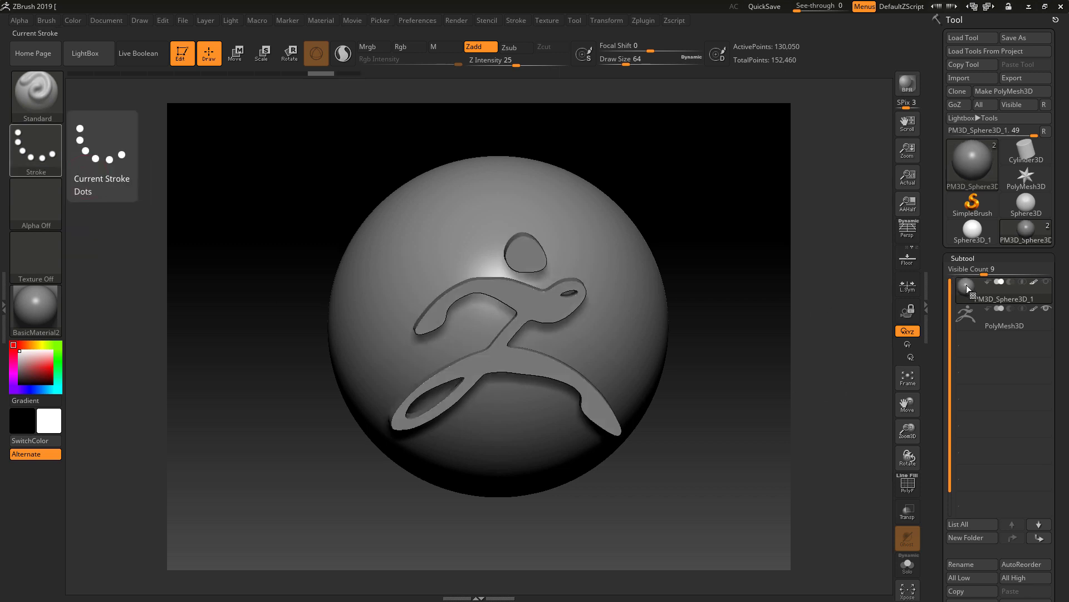
{"action": "left_click_drag", "start_coordinate": [1042, 335], "coordinate": [1044, 295]}
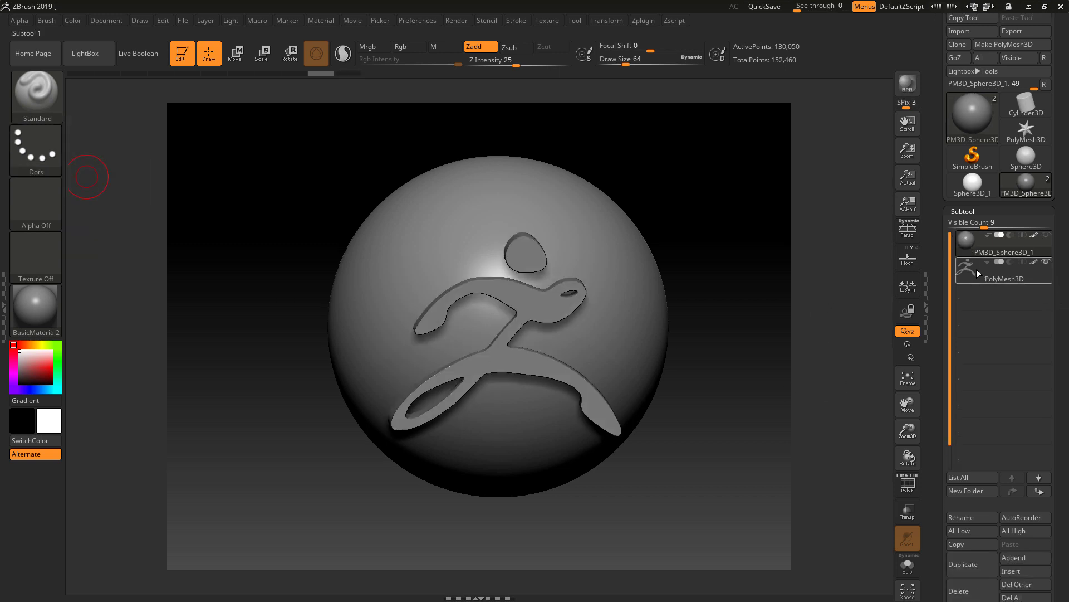
{"action": "left_click_drag", "start_coordinate": [696, 312], "coordinate": [752, 286]}
{"action": "mouse_move", "coordinate": [965, 245]}
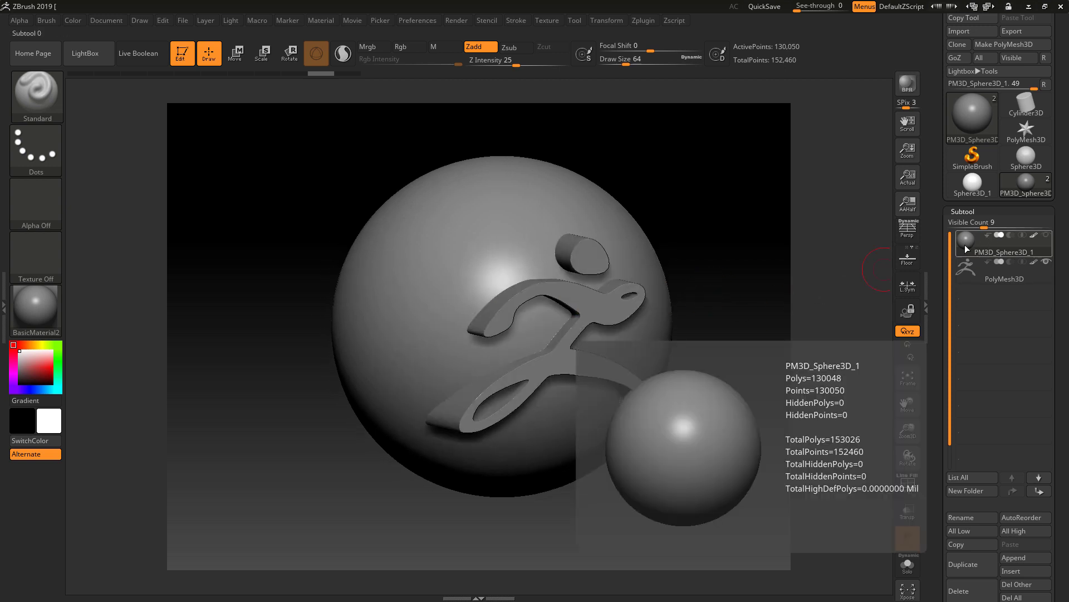
{"action": "left_click_drag", "start_coordinate": [934, 556], "coordinate": [934, 474]}
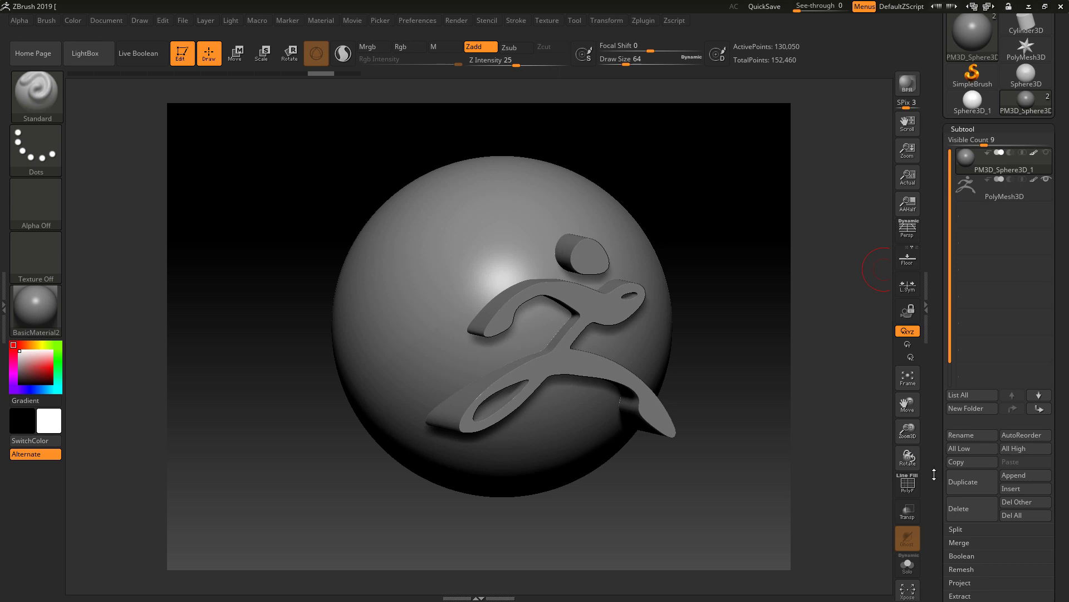
- Display the polyframe and assign the whole running figure to a single polygroup
{"action": "left_click", "coordinate": [908, 483]}
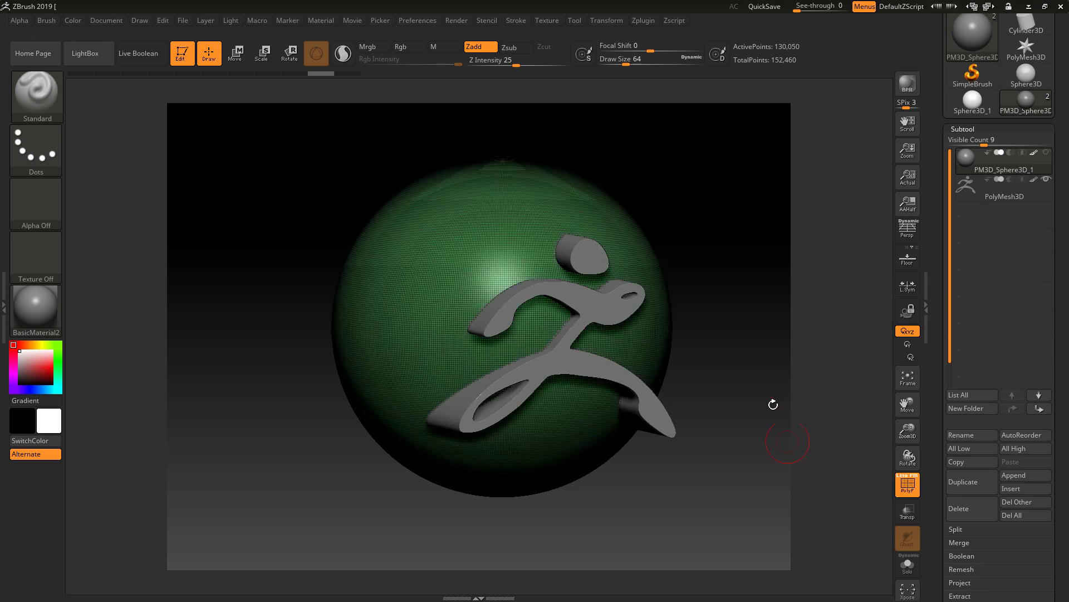
{"action": "left_click", "coordinate": [602, 385], "text": "alt"}
{"action": "left_click_drag", "start_coordinate": [671, 370], "coordinate": [664, 387]}
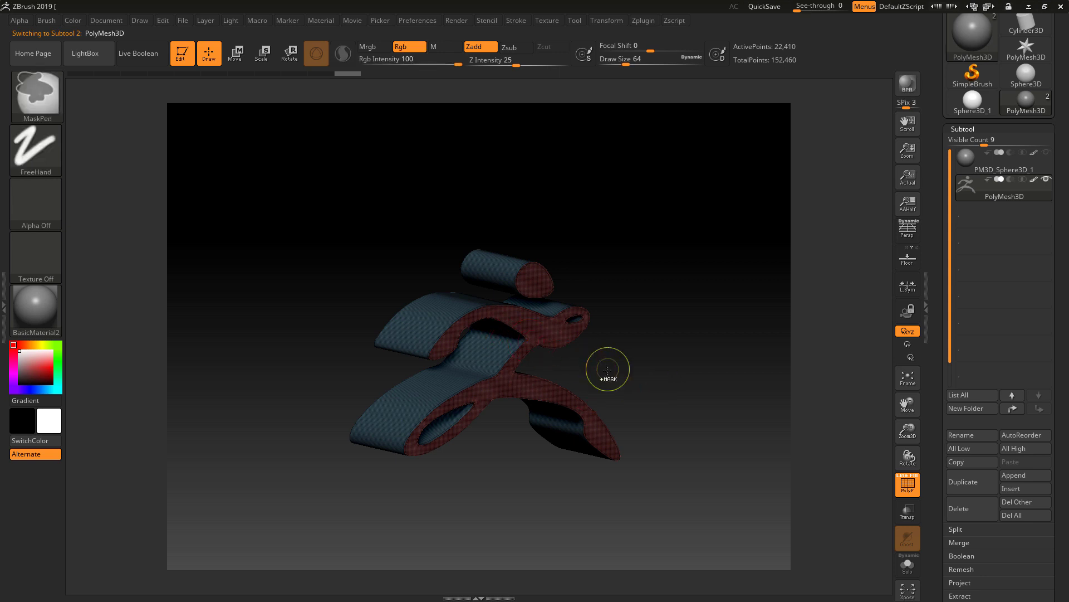
{"action": "key", "text": "ctrl+w"}
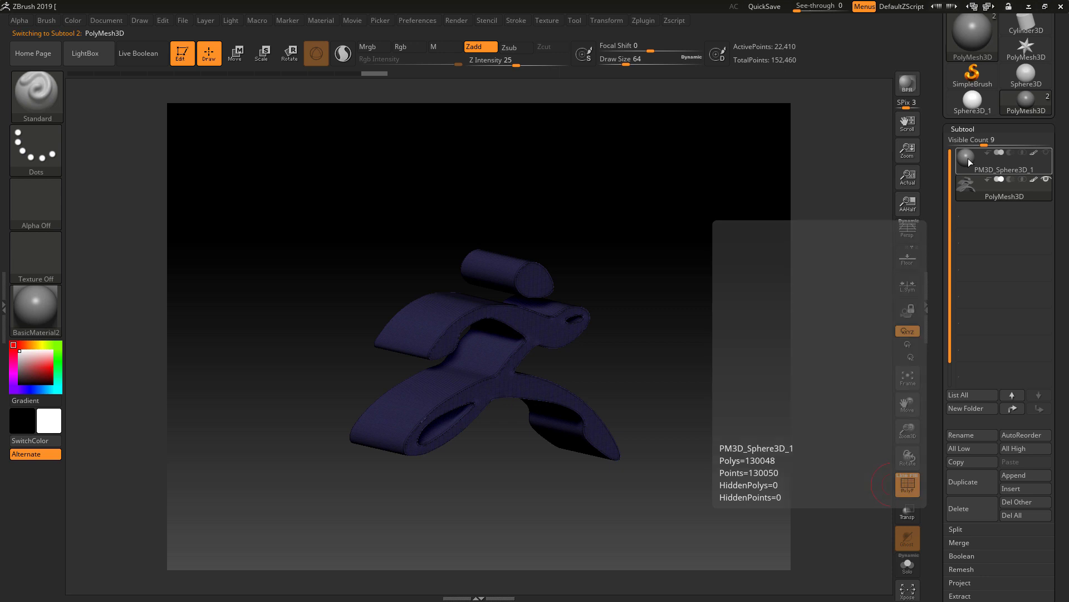
- Merge the sphere subtool down with the running figure into one subtool, accepting the non-undoable operation
{"action": "left_click", "coordinate": [968, 158]}
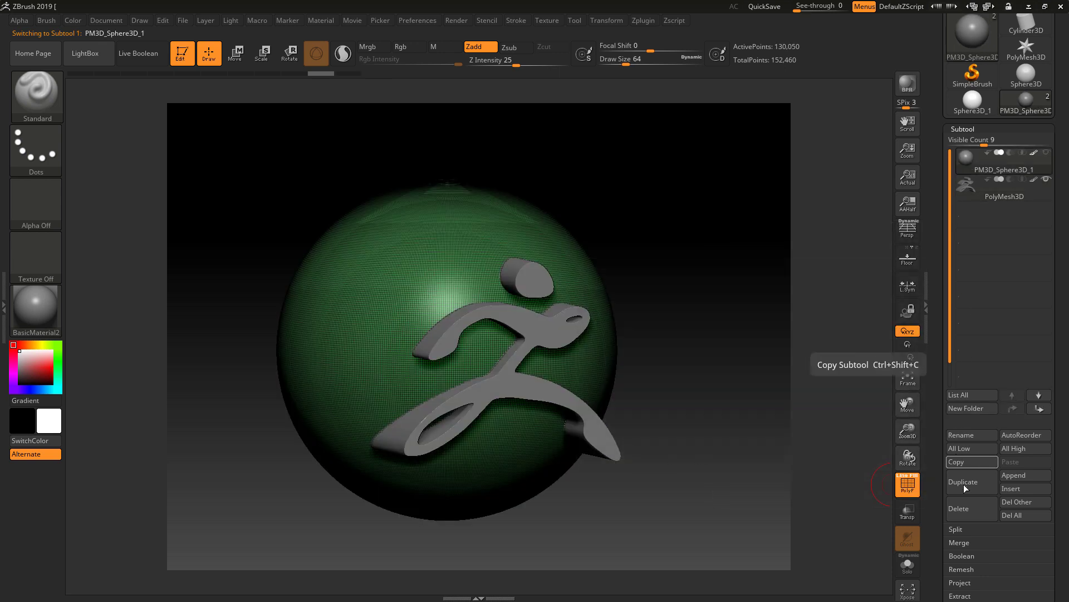
{"action": "left_click", "coordinate": [960, 541]}
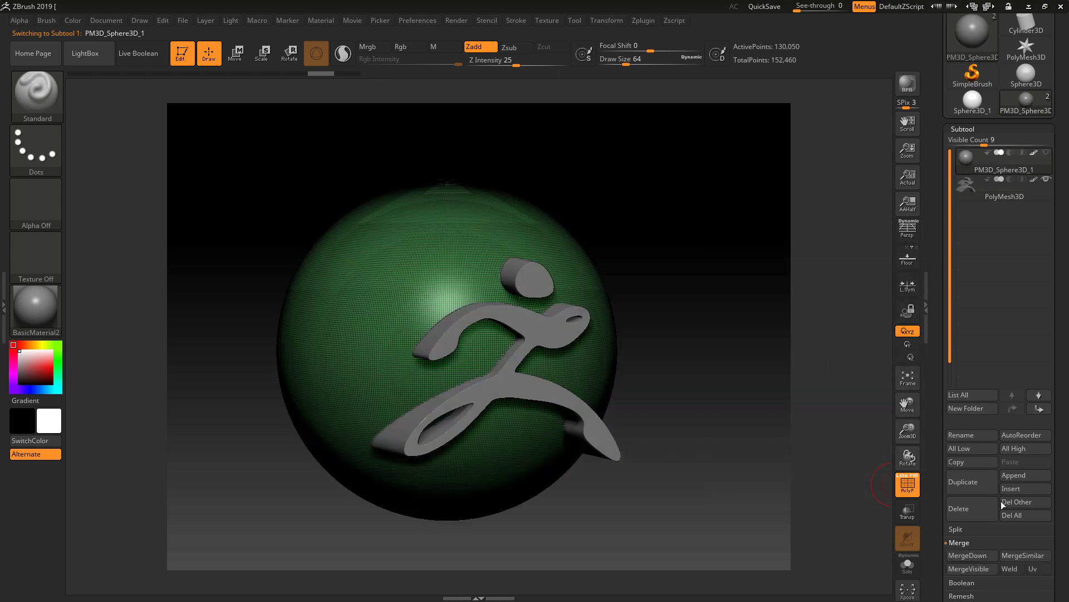
{"action": "left_click", "coordinate": [977, 556]}
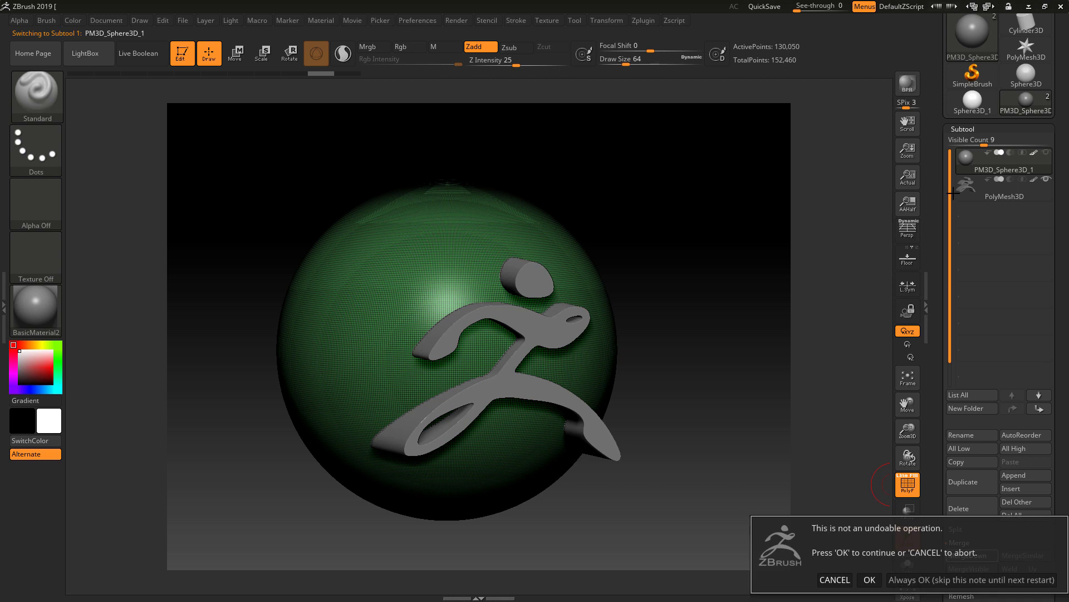
{"action": "left_click", "coordinate": [869, 579]}
{"action": "left_click_drag", "start_coordinate": [747, 304], "coordinate": [762, 301], "text": "alt"}
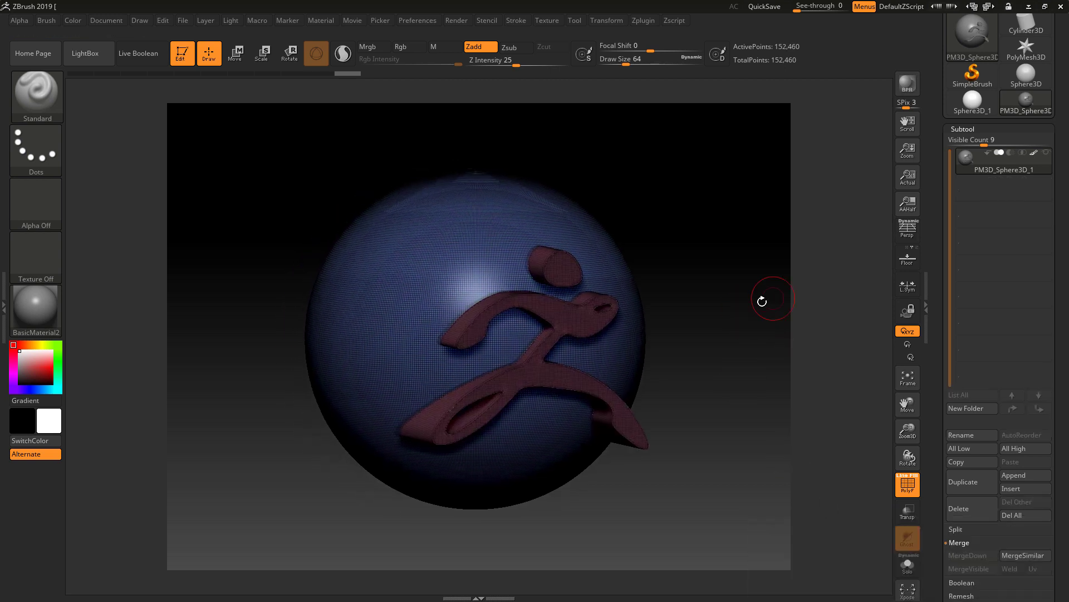
- Create an intersection mask on the merged subtool with the polyframe off and inspect it on the isolated sphere
{"action": "left_click", "coordinate": [908, 484]}
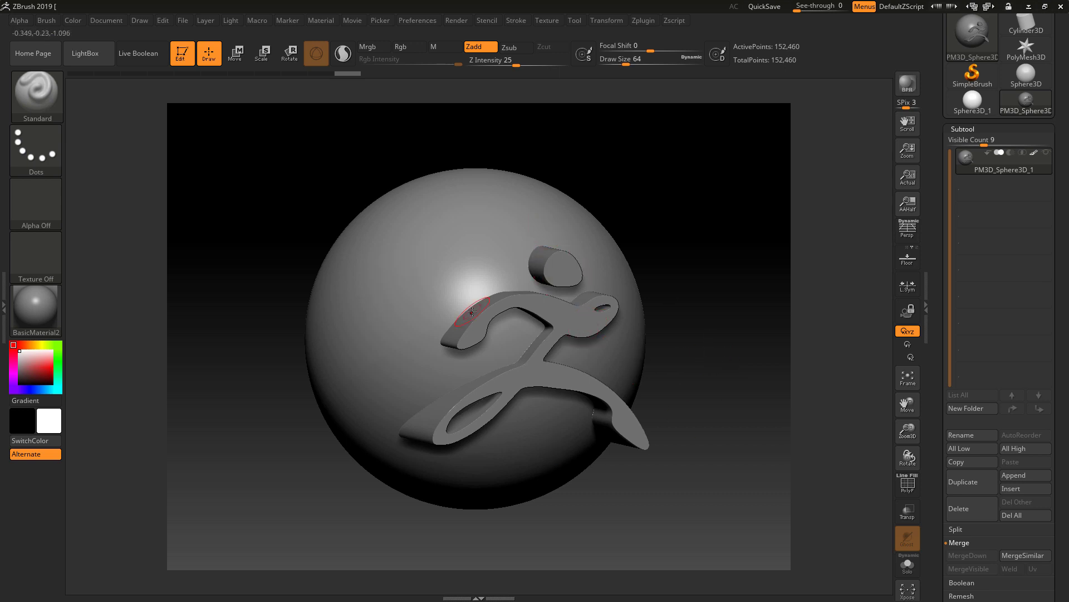
{"action": "left_click", "coordinate": [640, 19]}
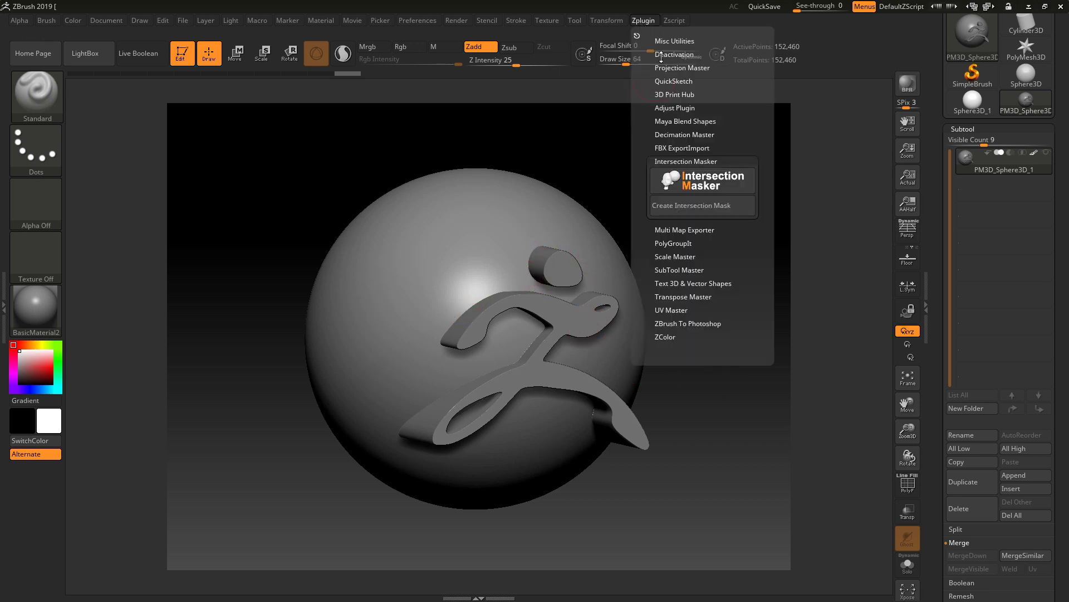
{"action": "left_click", "coordinate": [686, 207]}
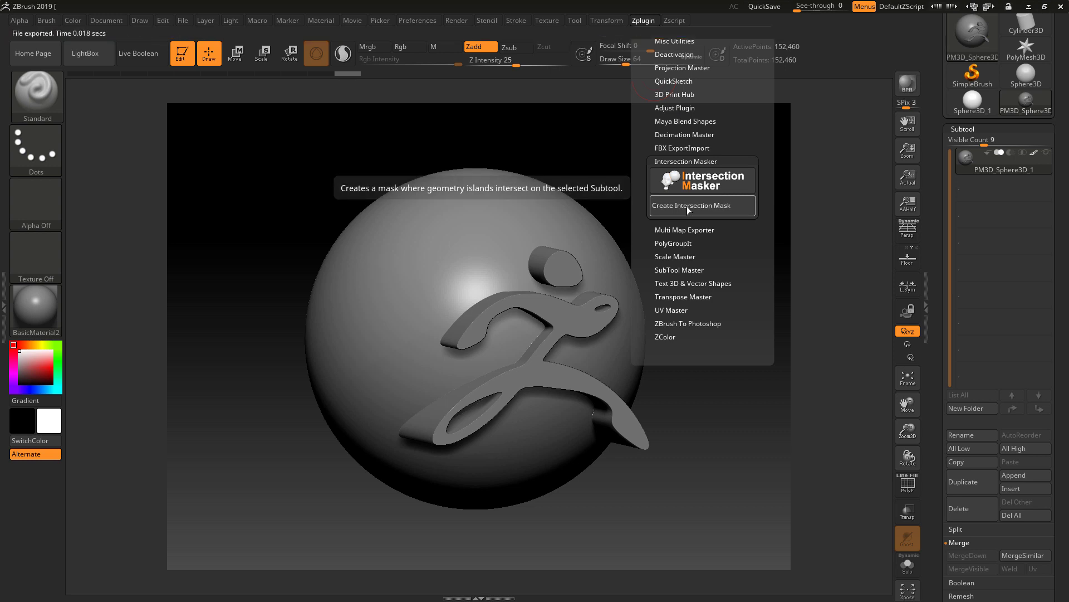
{"action": "key", "text": "ctrl"}
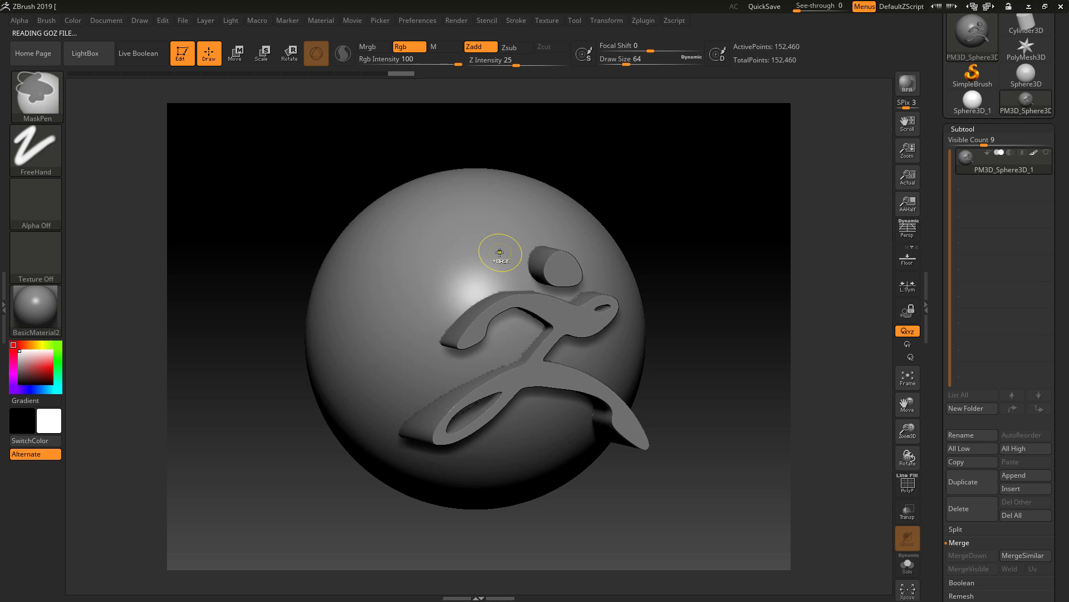
{"action": "left_click", "coordinate": [425, 246], "text": "ctrl+shift"}
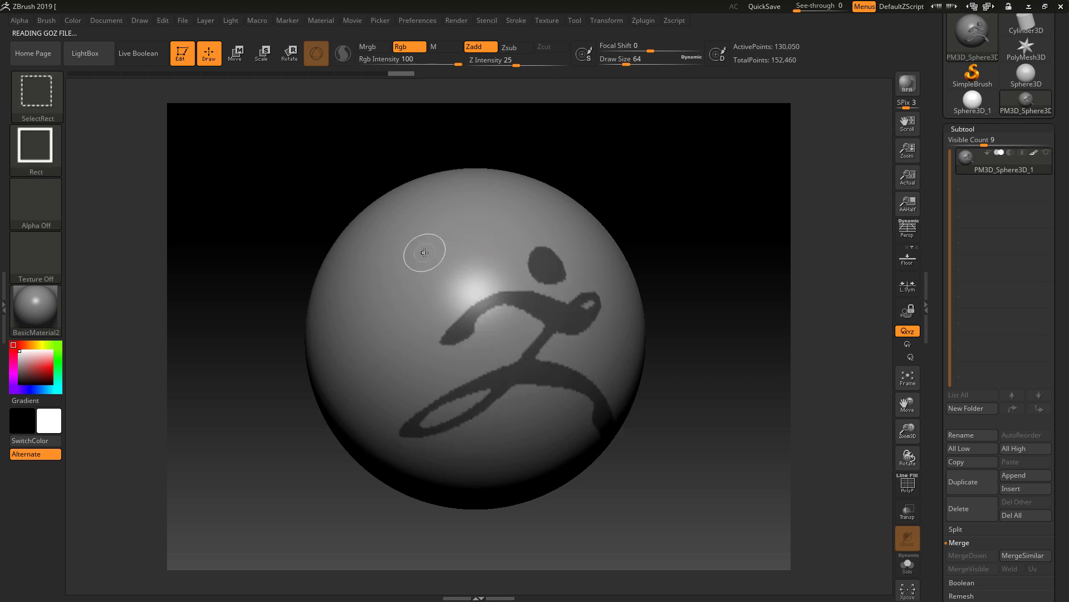
{"action": "left_click_drag", "start_coordinate": [713, 328], "coordinate": [587, 360]}
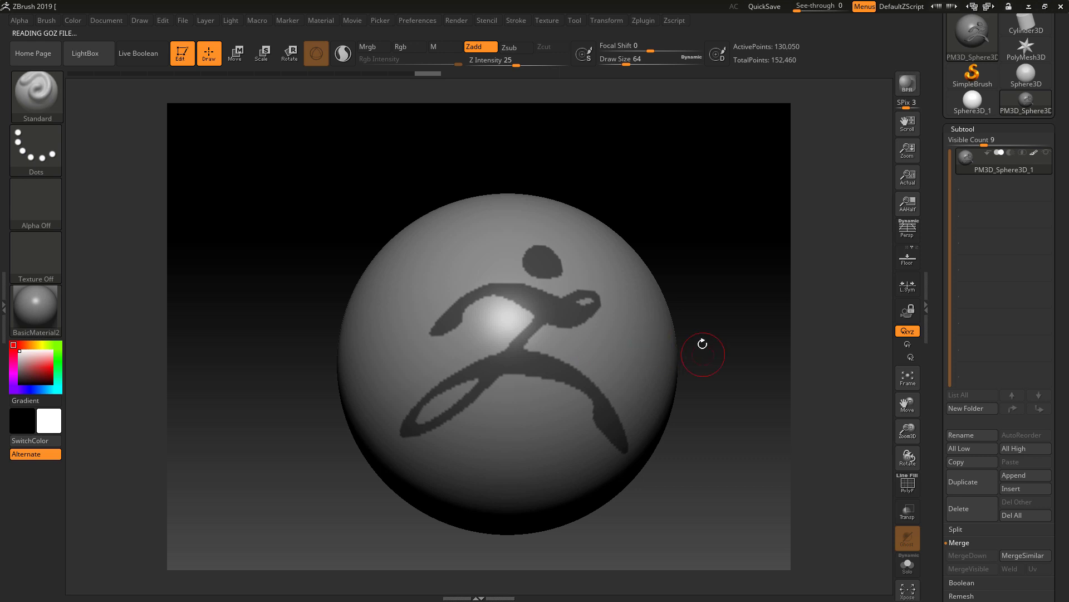
- Clear the intersection mask and unhide the running figure
{"action": "left_click", "coordinate": [720, 190], "text": "ctrl+shift"}
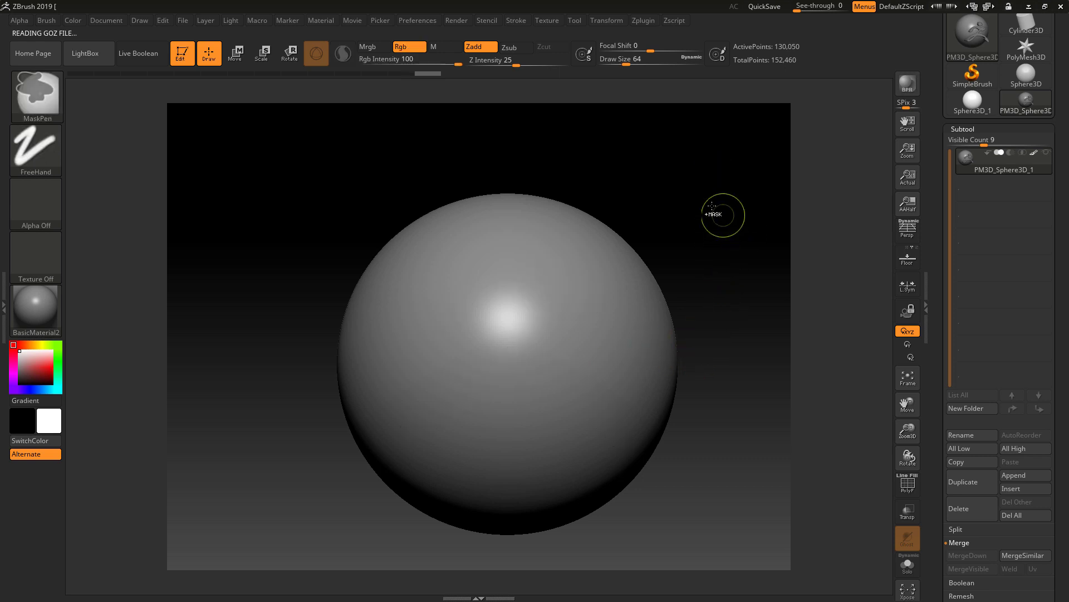
{"action": "left_click", "coordinate": [723, 196], "text": "ctrl+shift"}
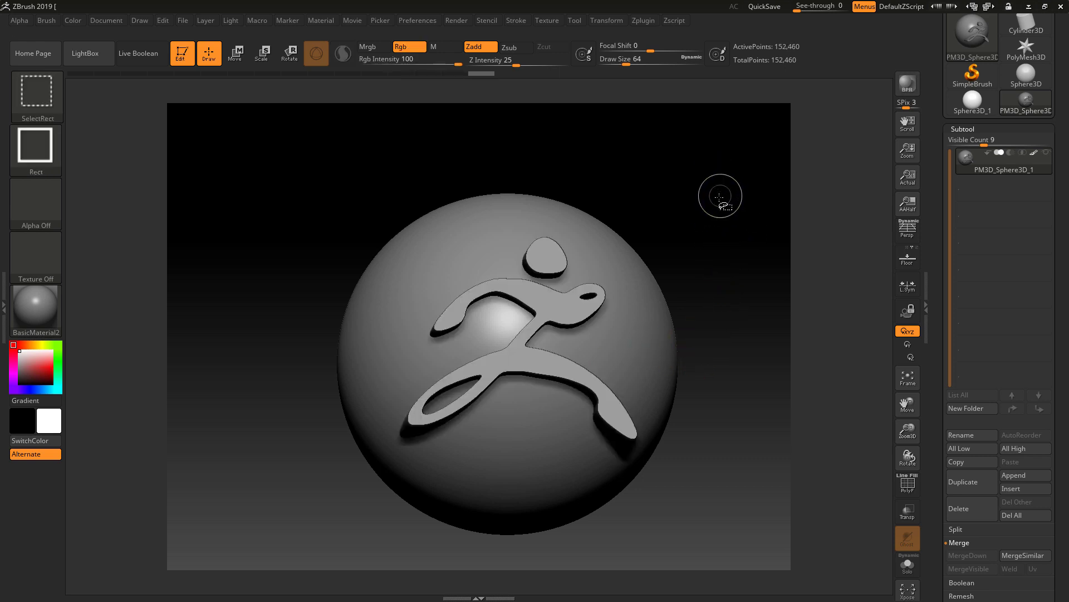
{"action": "left_click", "coordinate": [445, 257], "text": "ctrl+shift"}
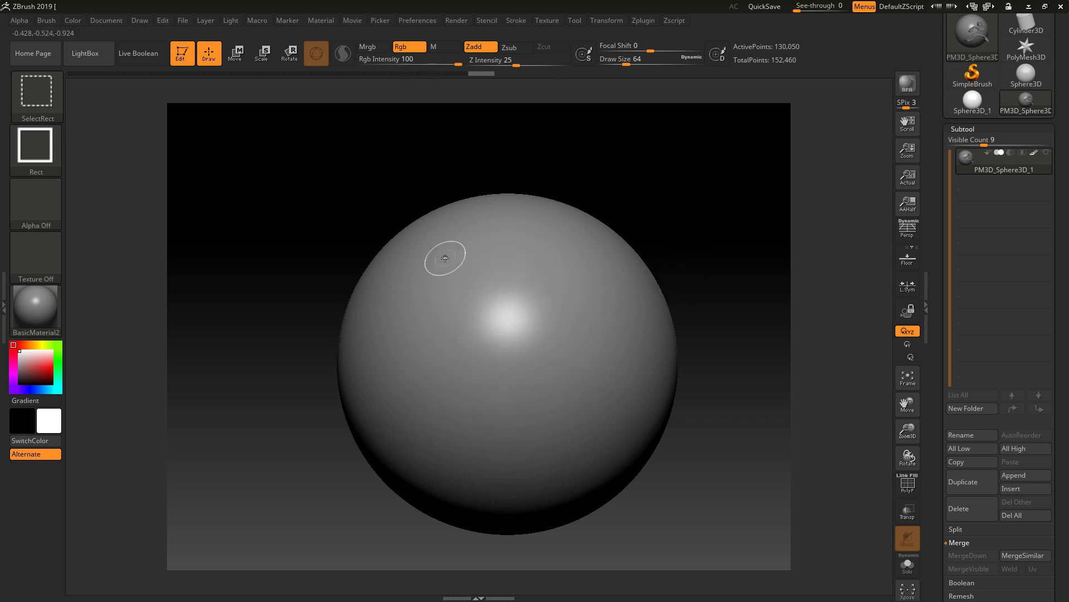
{"action": "scroll", "coordinate": [1045, 480], "scroll_direction": "down", "scroll_amount": 5}
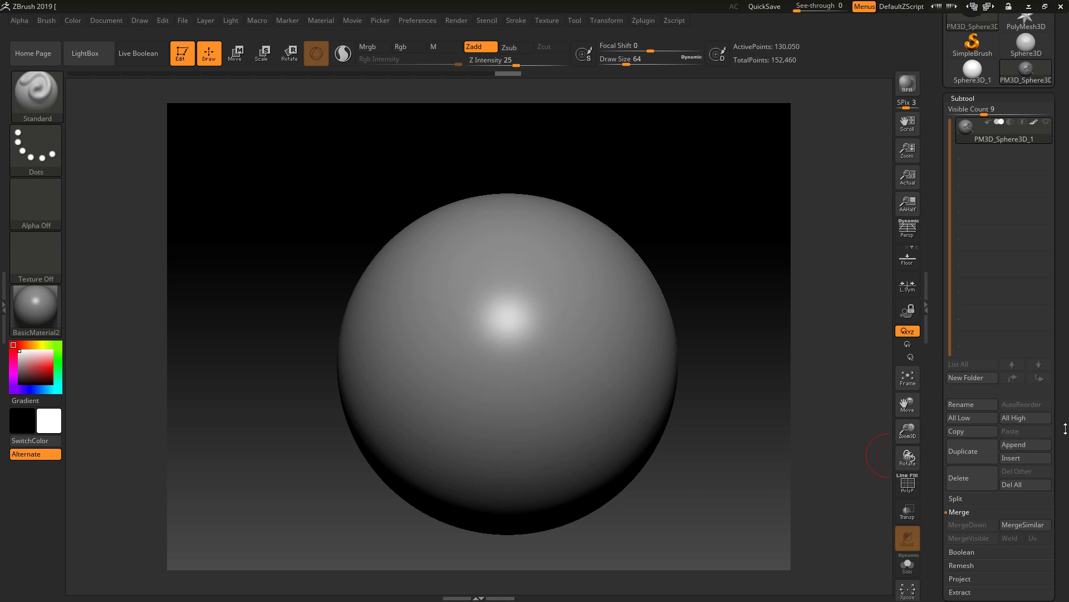
{"action": "left_click", "coordinate": [977, 505]}
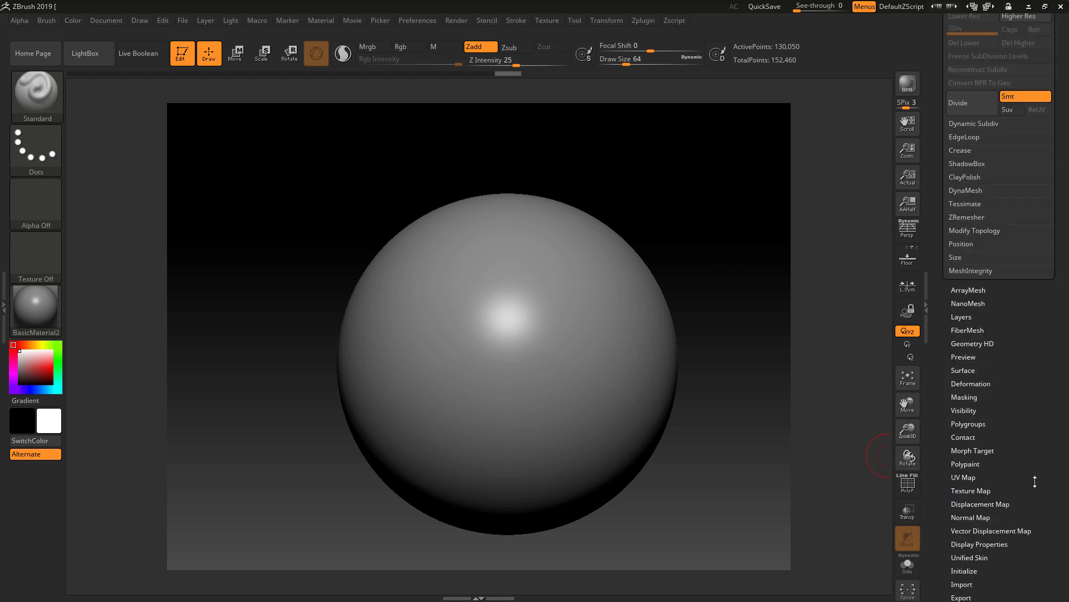
{"action": "scroll", "coordinate": [972, 335], "scroll_direction": "up", "scroll_amount": 6}
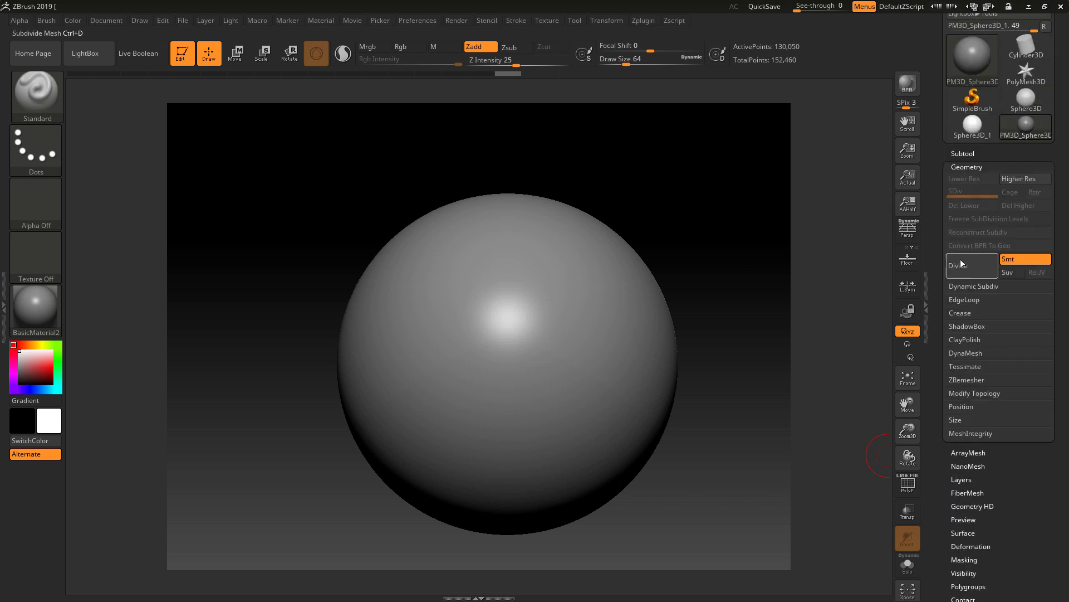
{"action": "left_click", "coordinate": [964, 153]}
{"action": "key", "text": "ctrl+shift"}
{"action": "left_click", "coordinate": [764, 241], "text": "ctrl+shift"}
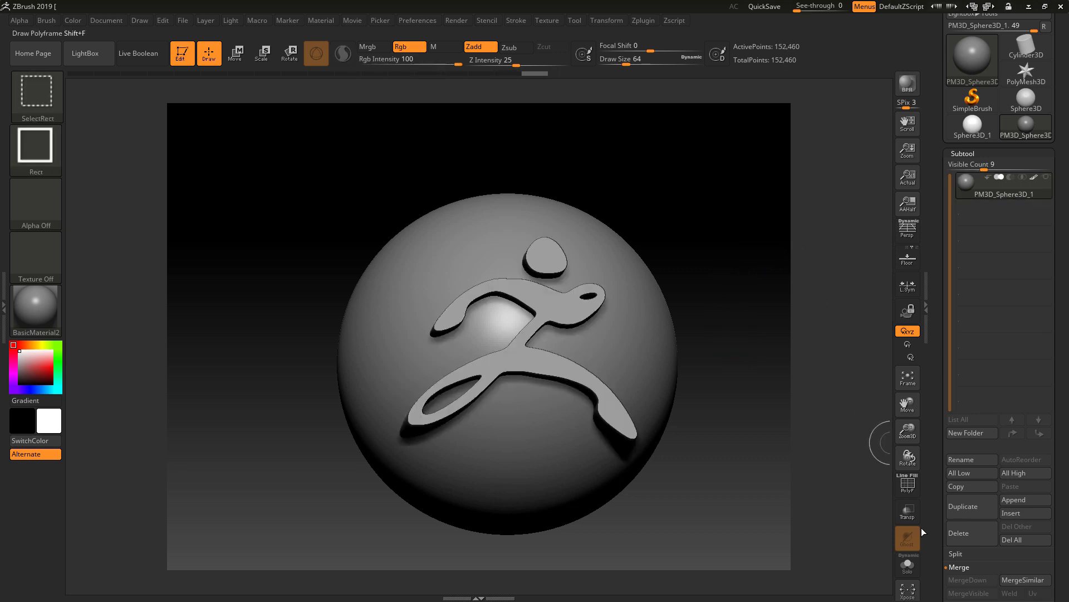
- Split the merged mesh into separate subtools by polygroup, accepting the non-undoable operation, and check the sphere's polyframe
{"action": "left_click", "coordinate": [974, 554]}
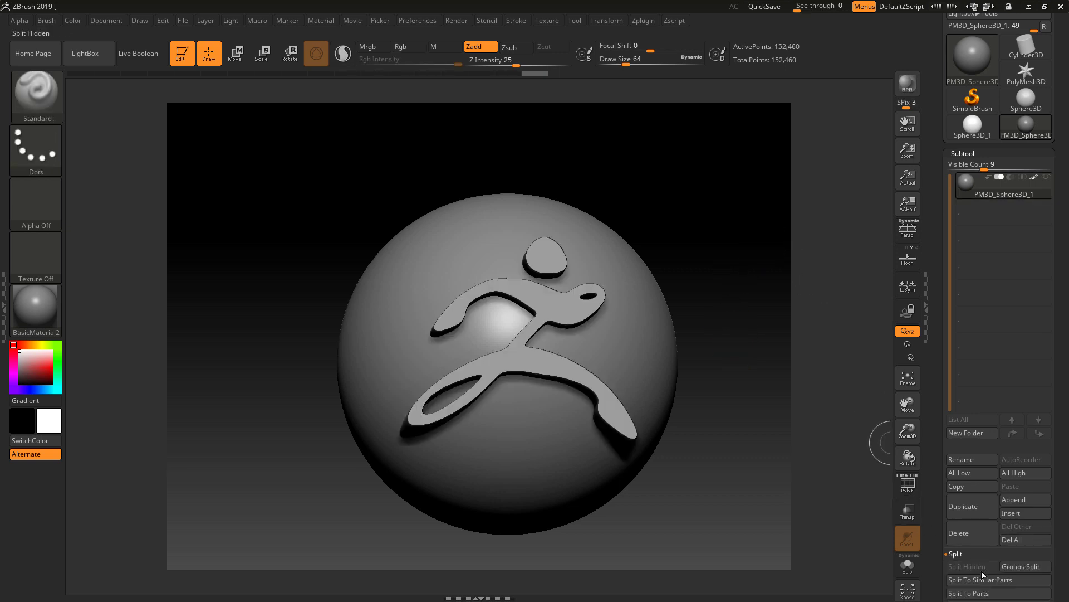
{"action": "left_click", "coordinate": [1022, 567]}
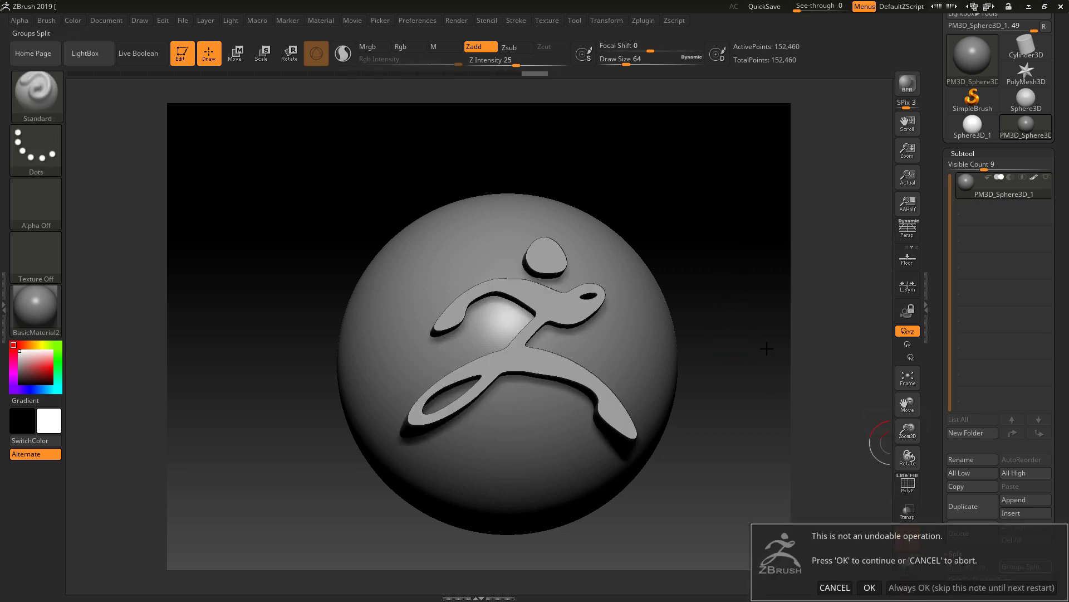
{"action": "left_click", "coordinate": [870, 587]}
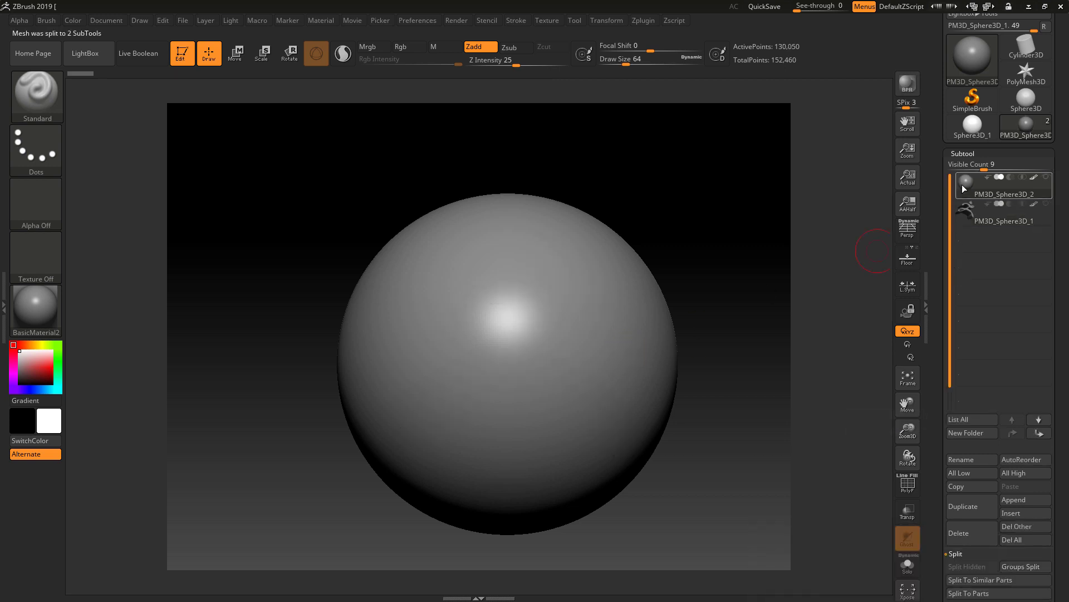
{"action": "left_click", "coordinate": [907, 484]}
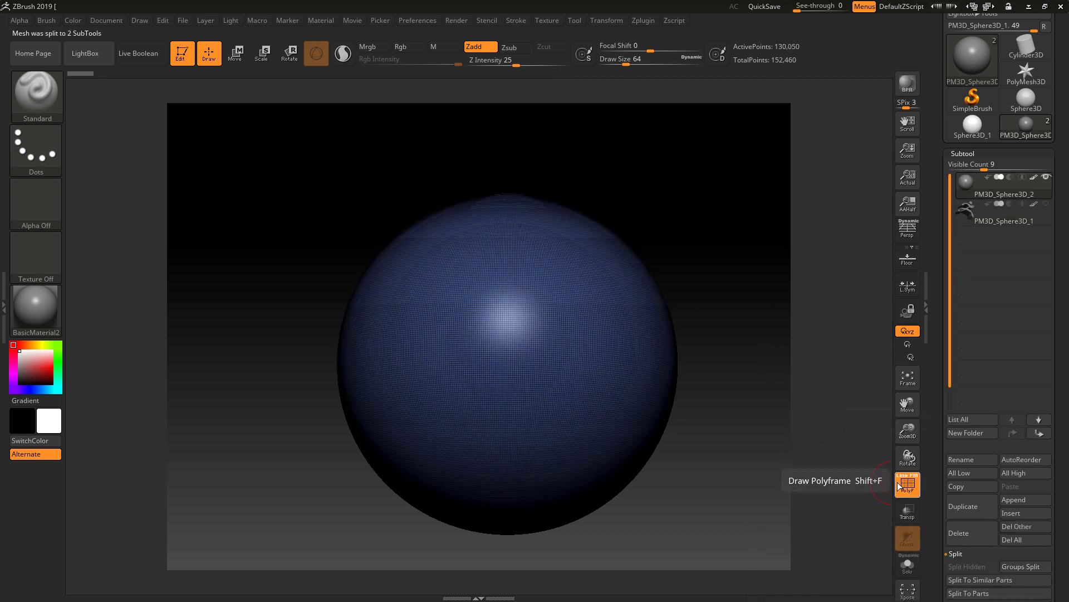
{"action": "left_click", "coordinate": [907, 483]}
- Subdivide the sphere subtool up to subdivision level 3
{"action": "key", "text": "ctrl"}
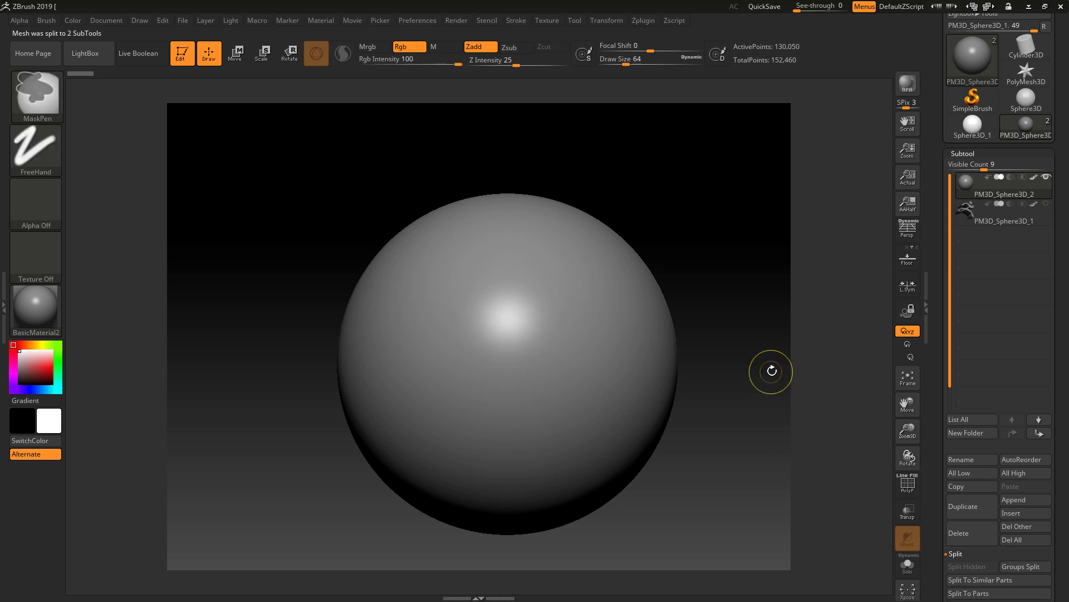
{"action": "key", "text": "ctrl+d"}
{"action": "scroll", "coordinate": [997, 512], "scroll_direction": "down", "scroll_amount": 3}
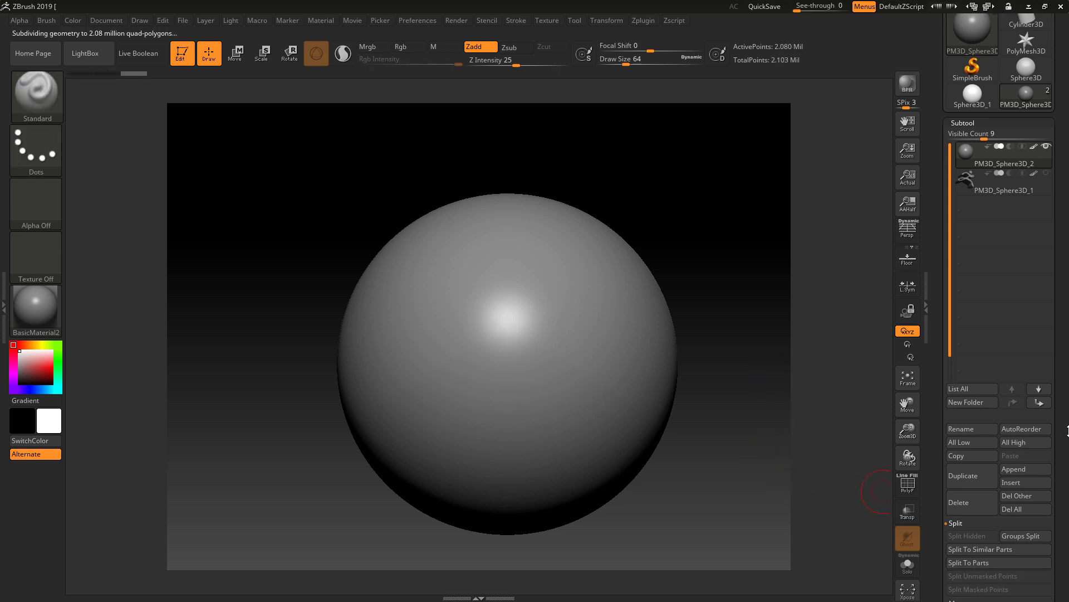
{"action": "left_click", "coordinate": [959, 544]}
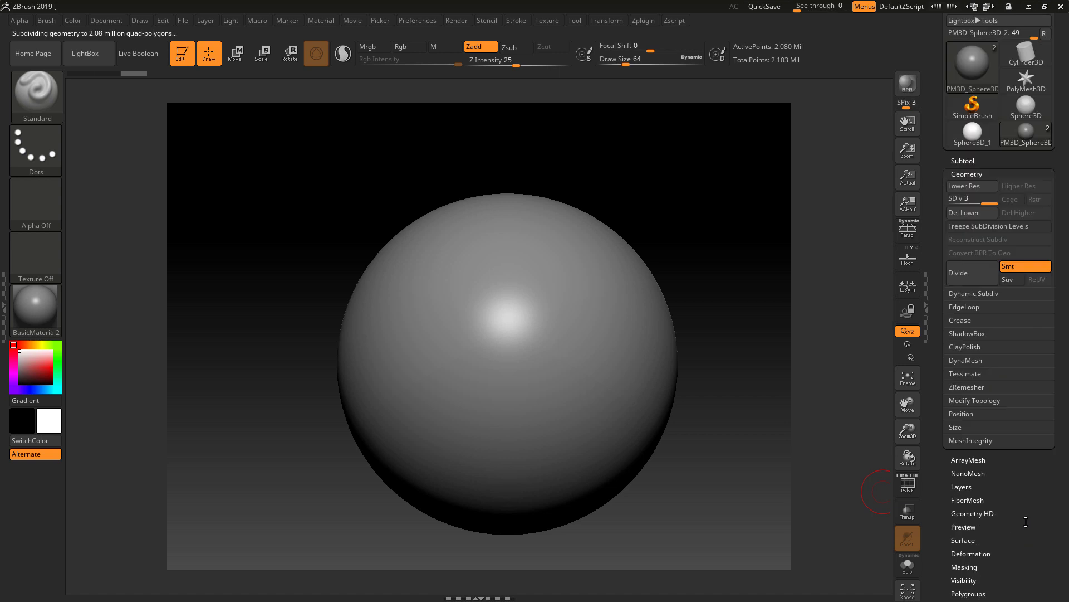
{"action": "left_click", "coordinate": [963, 161]}
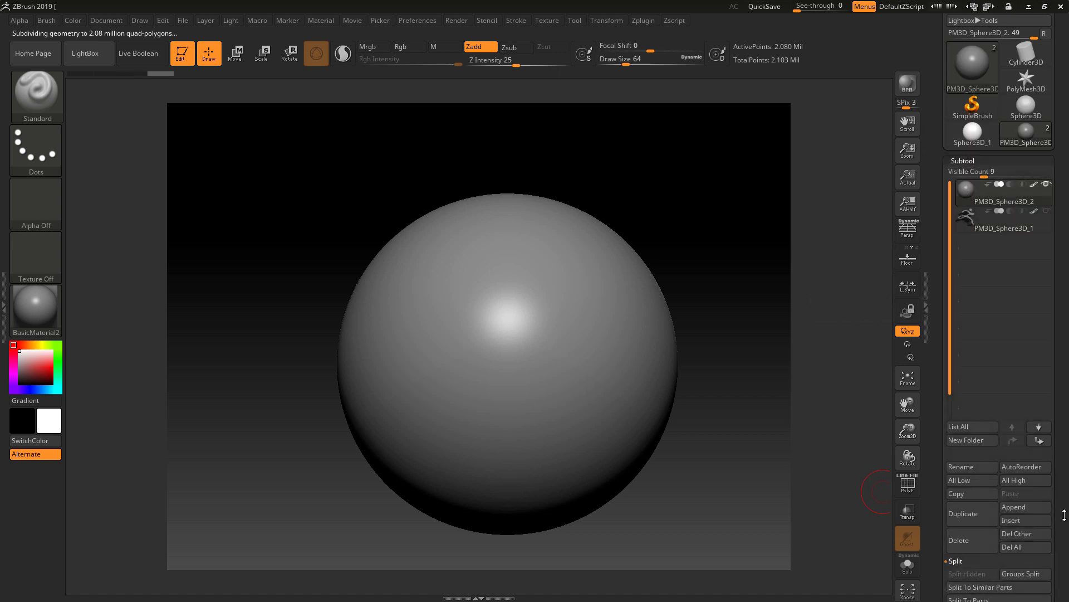
- Merge the subdivided sphere down with the running figure into one subtool, accepting the non-undoable operation
{"action": "scroll", "coordinate": [1054, 517], "scroll_direction": "down", "scroll_amount": 1}
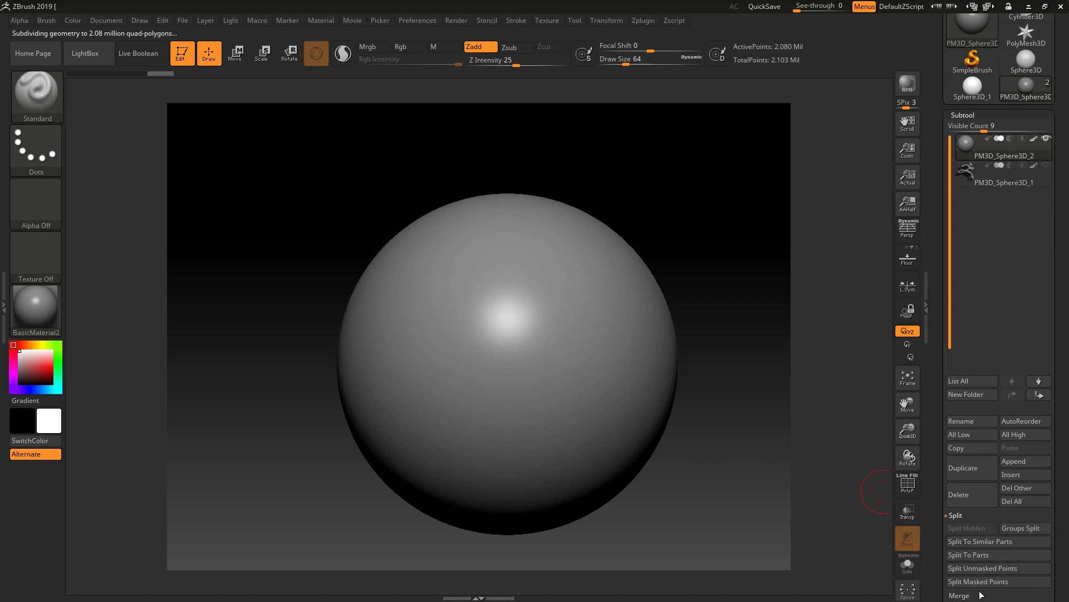
{"action": "left_click_drag", "start_coordinate": [1059, 552], "coordinate": [1060, 524]}
{"action": "left_click", "coordinate": [976, 561]}
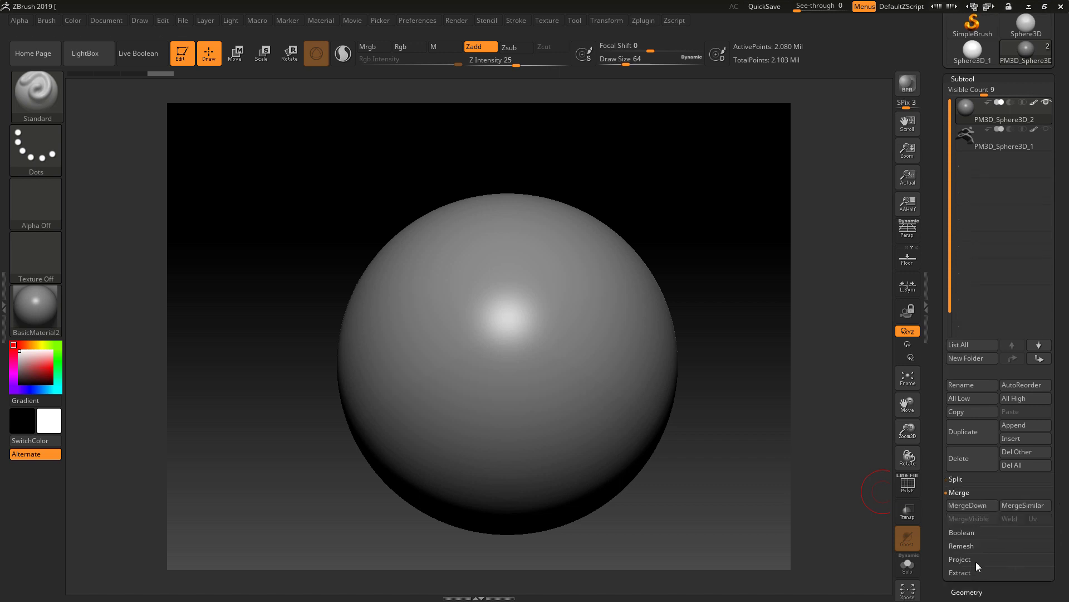
{"action": "left_click", "coordinate": [970, 503]}
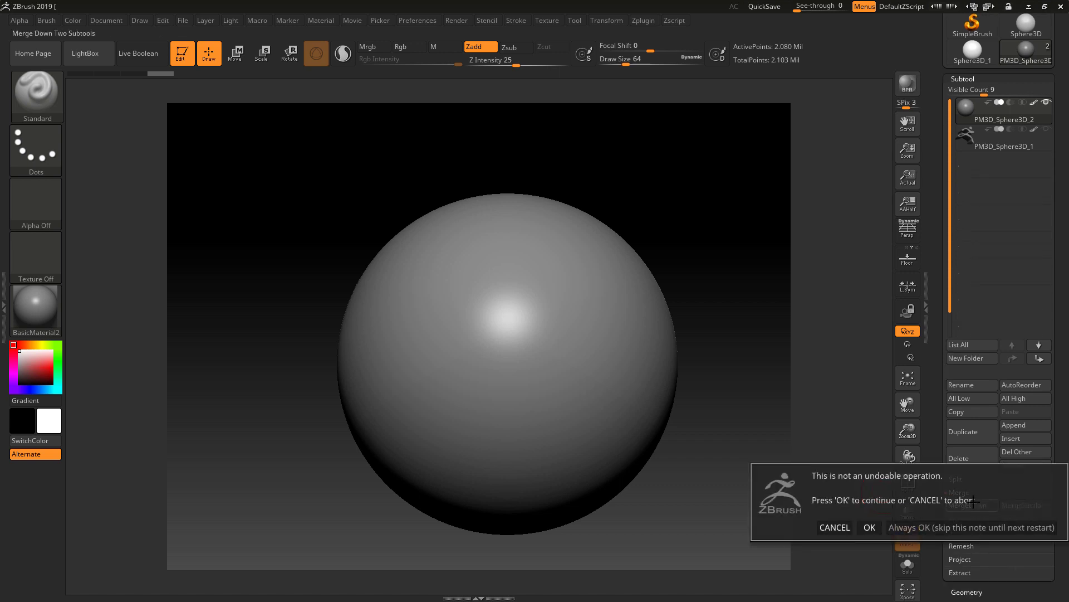
{"action": "left_click", "coordinate": [871, 530]}
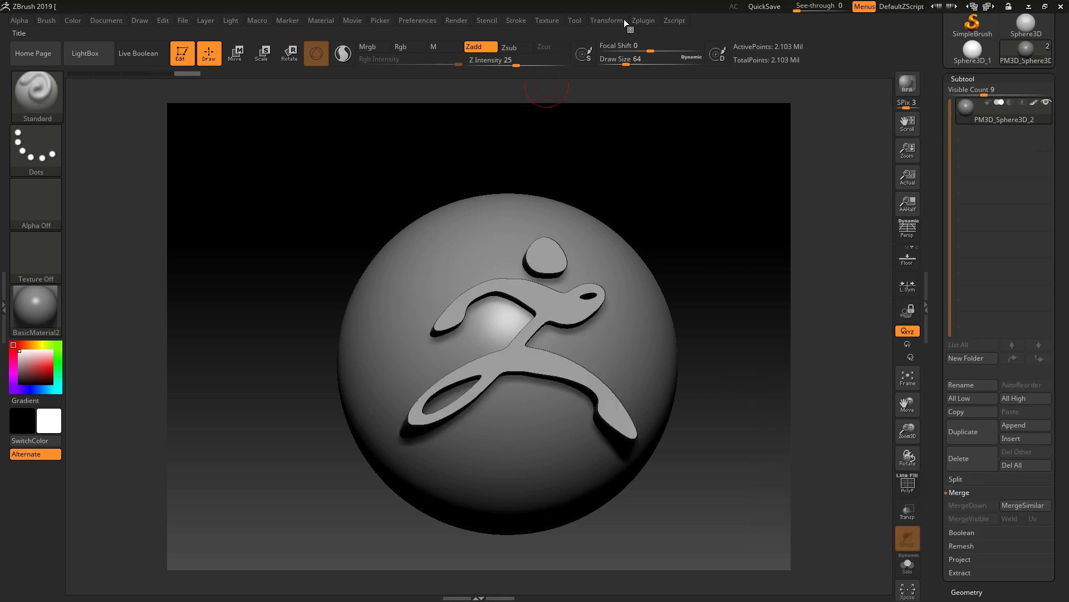
- Create an intersection mask on the higher-resolution merged subtool and isolate the sphere
{"action": "left_click", "coordinate": [642, 21]}
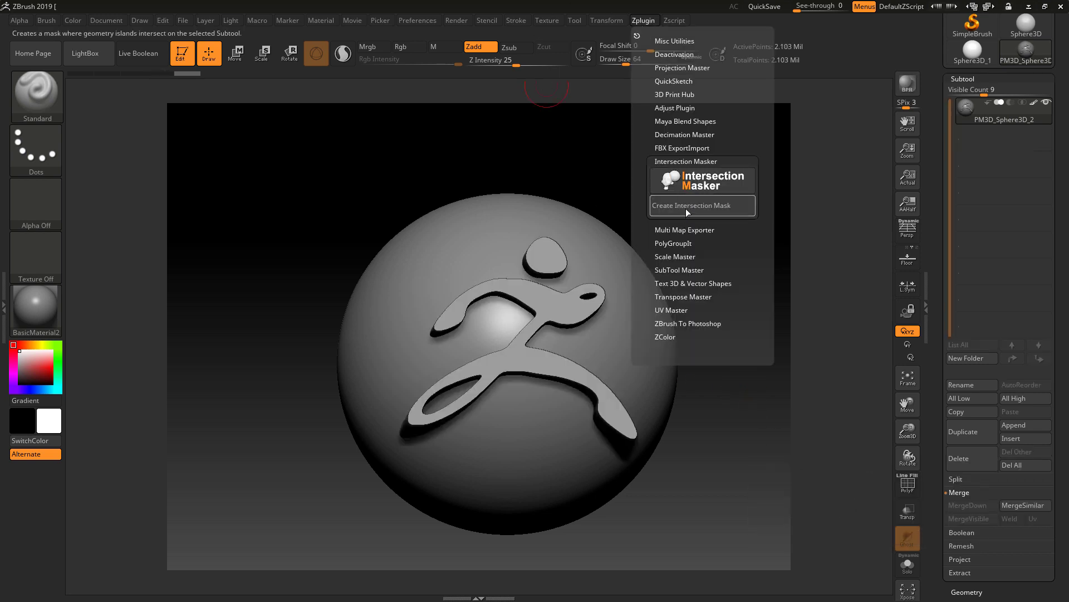
{"action": "left_click", "coordinate": [686, 207]}
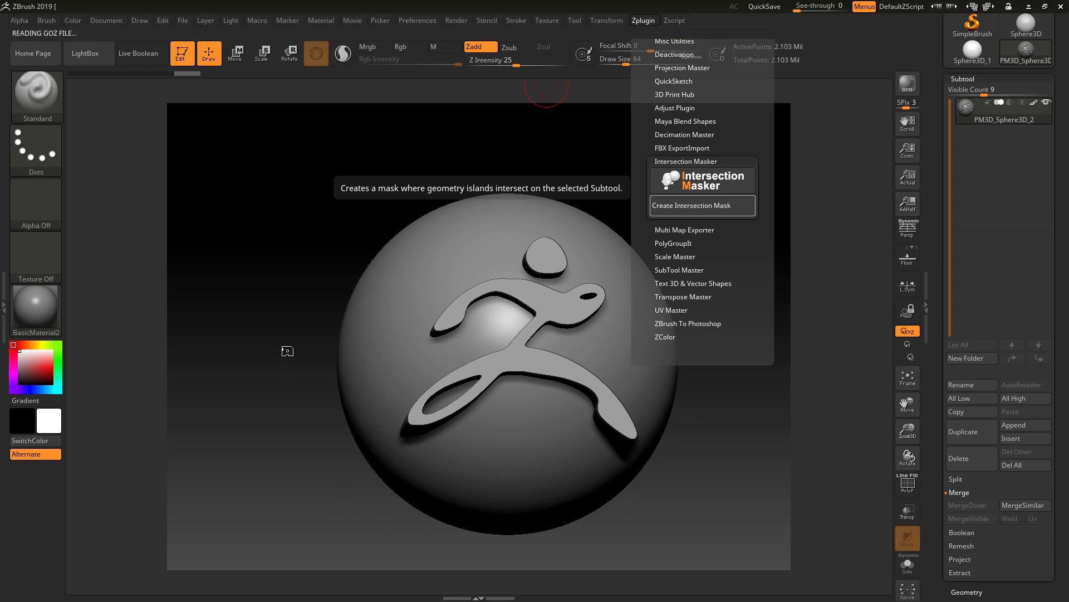
{"action": "left_click", "coordinate": [686, 205]}
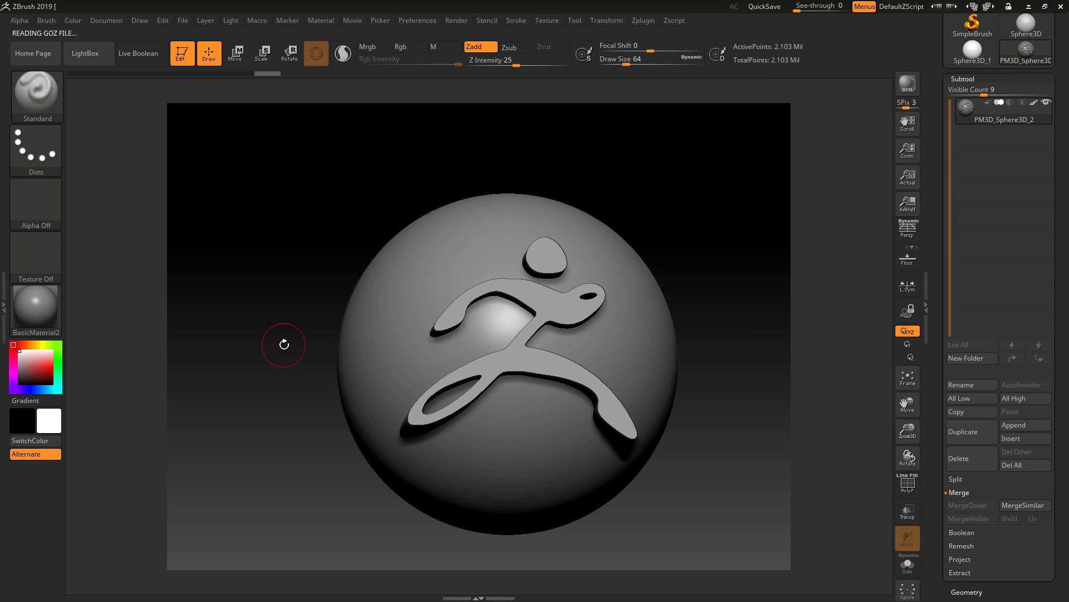
{"action": "key", "text": "ctrl"}
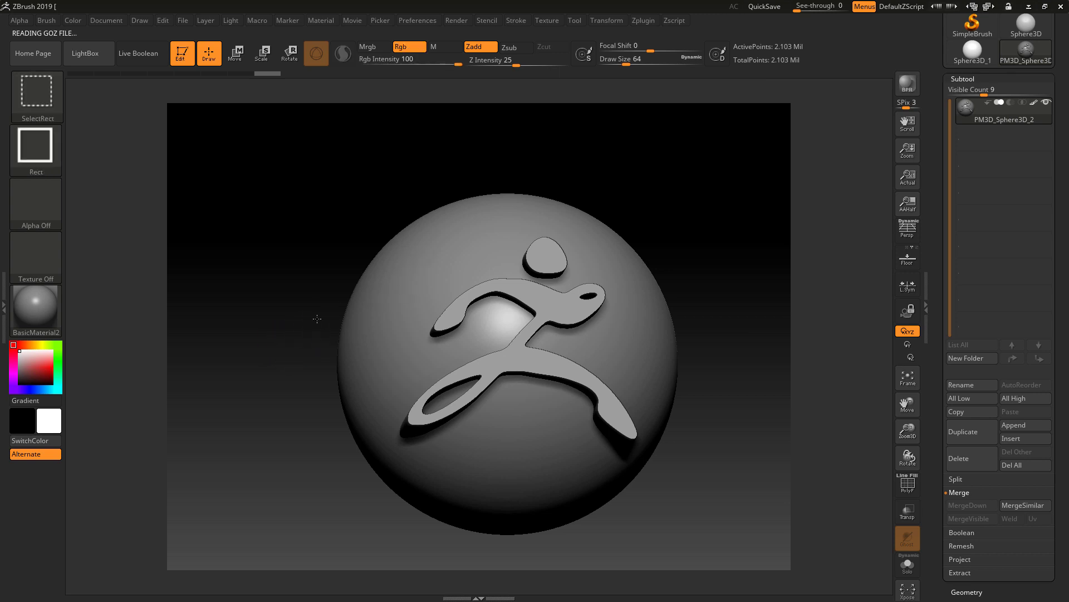
{"action": "left_click", "coordinate": [415, 273], "text": "ctrl+shift"}
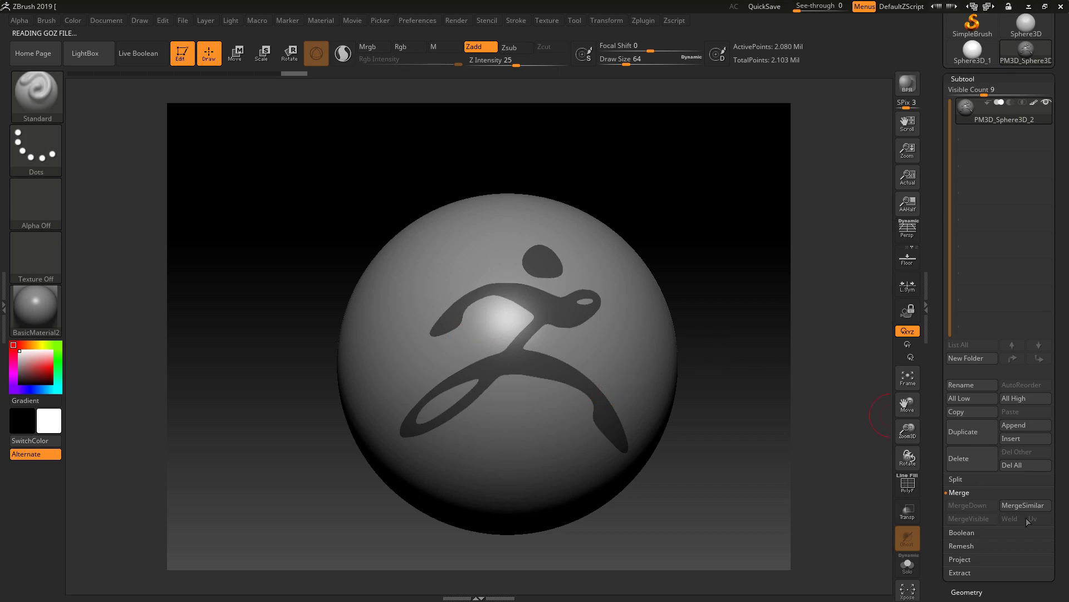
- Delete the hidden running figure from the subtool so only the masked sphere is kept
{"action": "scroll", "coordinate": [1065, 506], "scroll_direction": "down", "scroll_amount": 4}
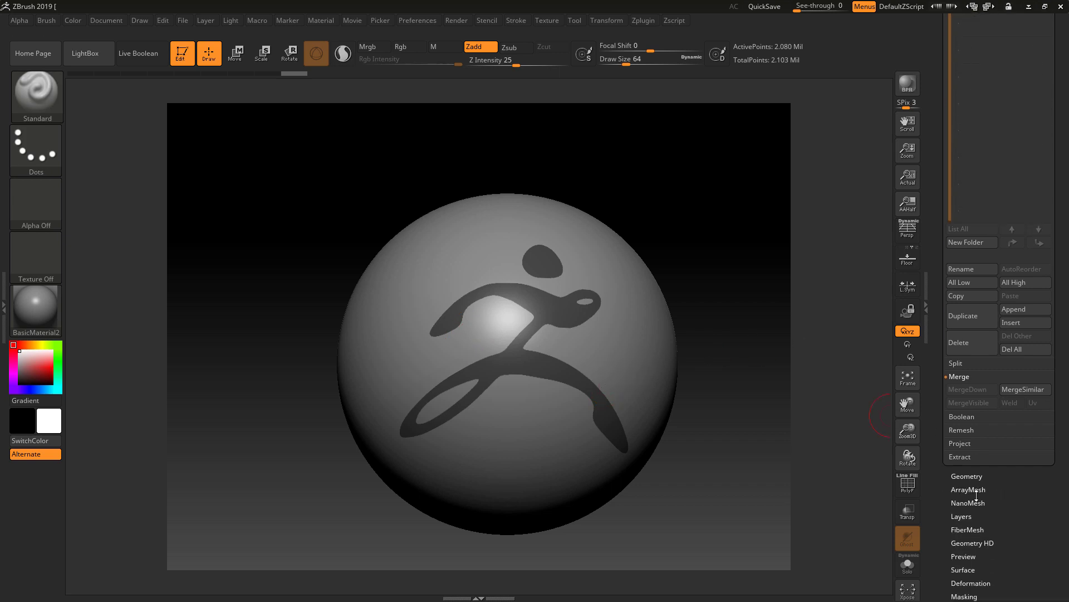
{"action": "left_click", "coordinate": [969, 475]}
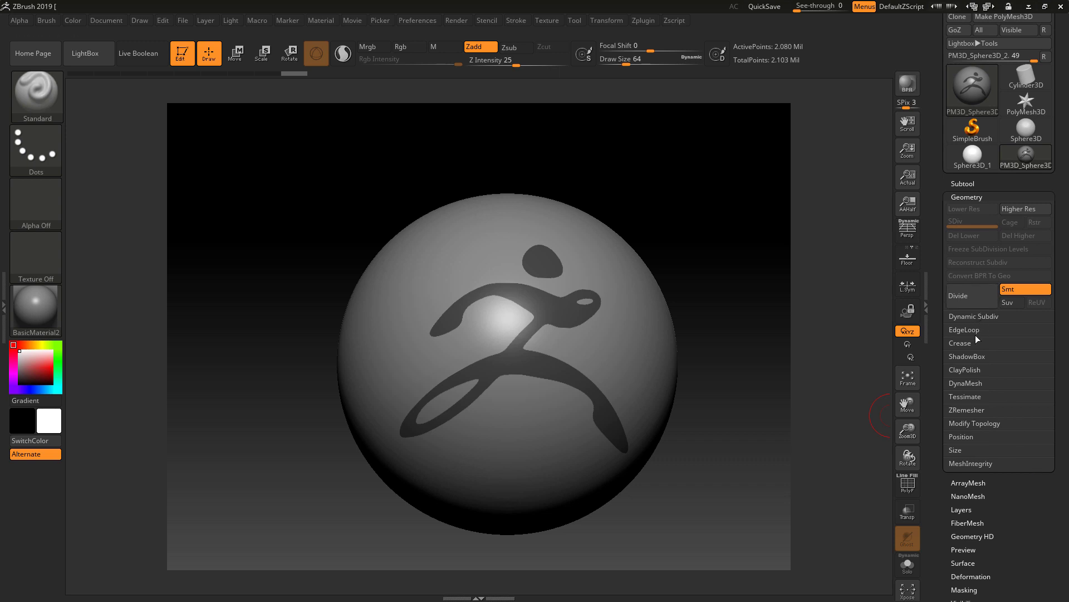
{"action": "left_click", "coordinate": [968, 423]}
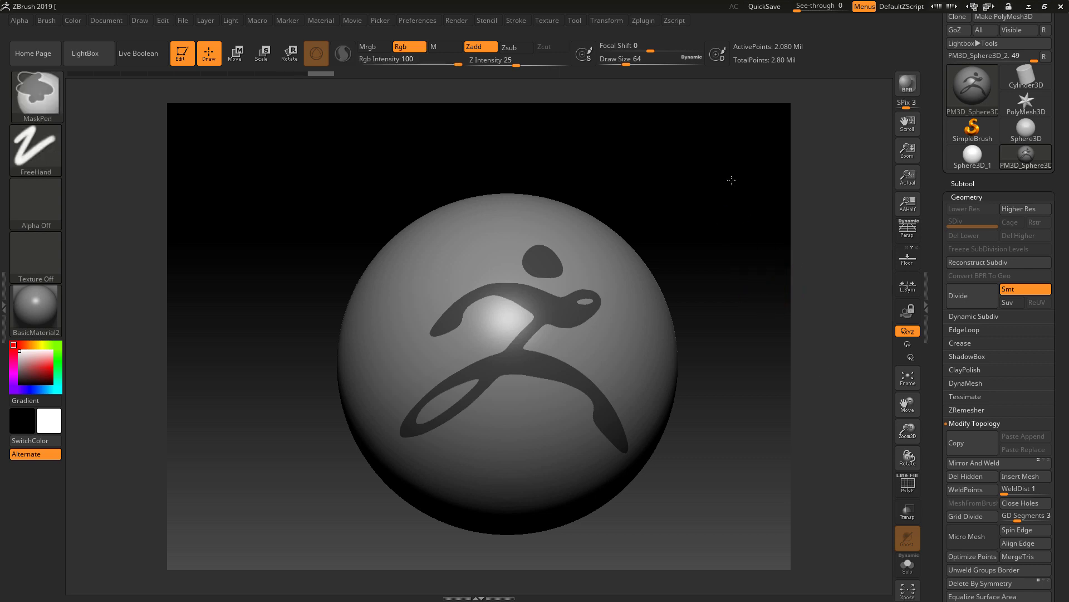
- Invert the mask and raise the unmasked running-figure shape from the sphere's surface with the Inflate deformation
{"action": "key", "text": "ctrl+i"}
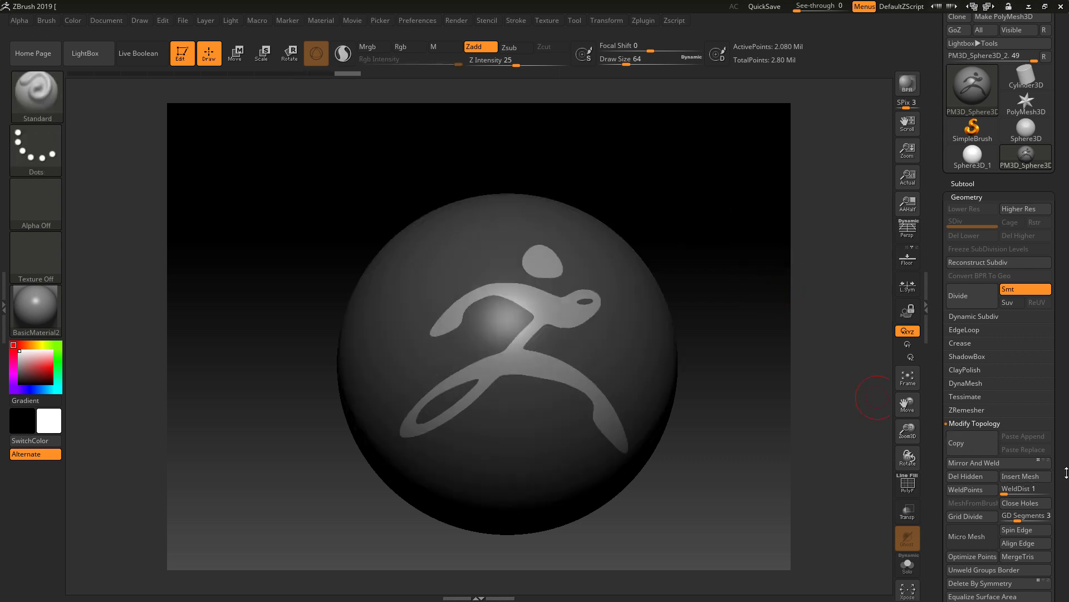
{"action": "scroll", "coordinate": [989, 397], "scroll_direction": "down", "scroll_amount": 10}
{"action": "left_click", "coordinate": [968, 288]}
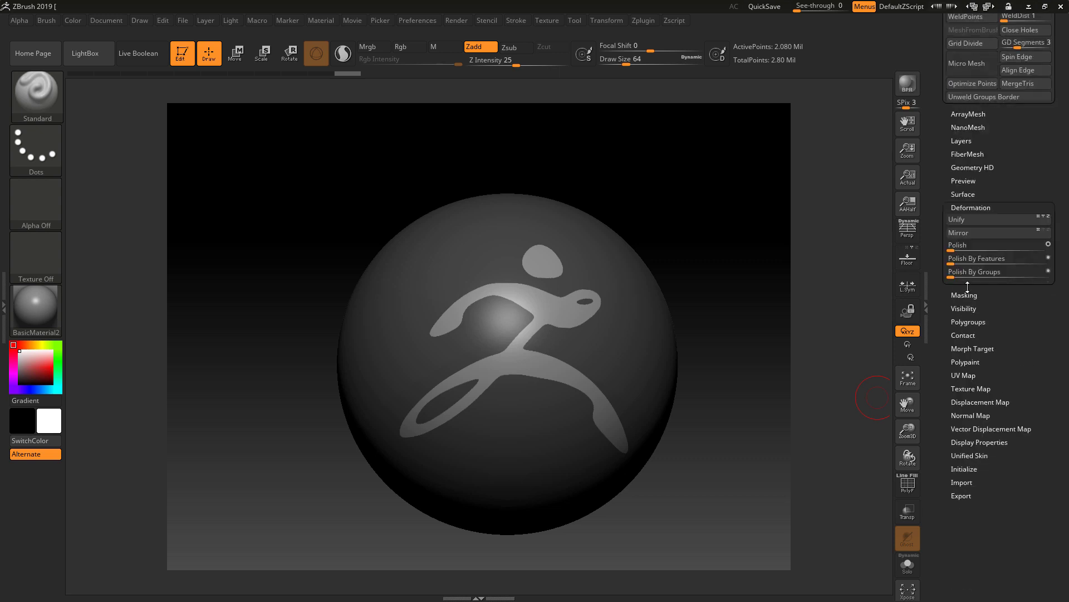
{"action": "mouse_move", "coordinate": [998, 194]}
{"action": "left_mouse_down"}
{"action": "mouse_move", "coordinate": [1010, 193]}
{"action": "mouse_move", "coordinate": [972, 217]}
{"action": "left_mouse_up"}
{"action": "mouse_move", "coordinate": [754, 382]}
{"action": "left_mouse_down"}
{"action": "mouse_move", "coordinate": [731, 346]}
{"action": "mouse_move", "coordinate": [718, 367]}
{"action": "mouse_move", "coordinate": [707, 329]}
{"action": "mouse_move", "coordinate": [650, 317]}
{"action": "mouse_move", "coordinate": [697, 329]}
{"action": "mouse_move", "coordinate": [750, 310]}
{"action": "mouse_move", "coordinate": [737, 366]}
{"action": "mouse_move", "coordinate": [666, 275]}
{"action": "left_mouse_up"}
{"action": "key", "text": "f"}
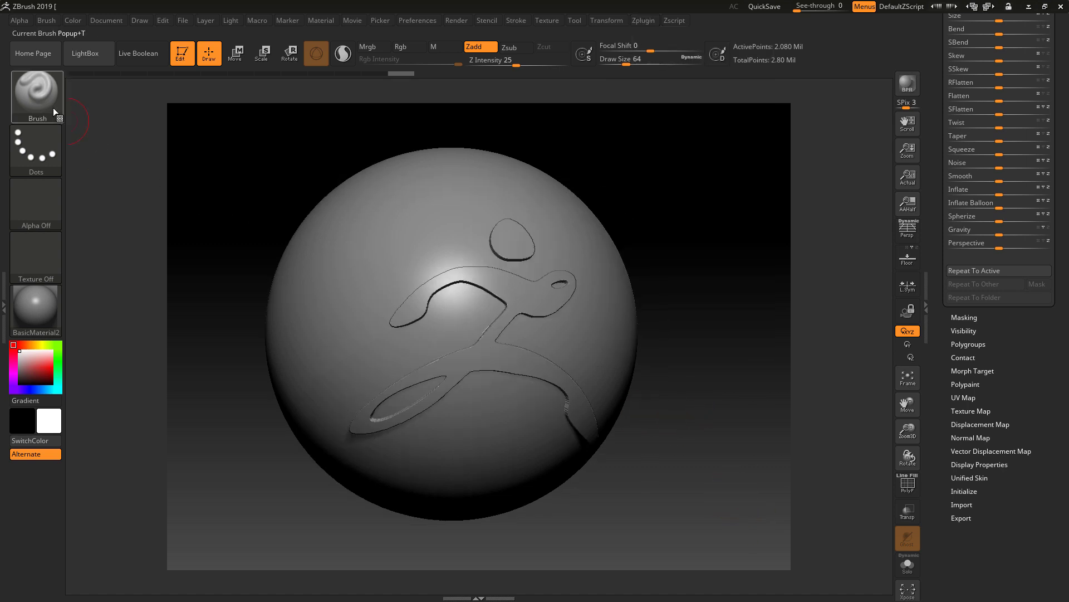
- Soften the hard edges of the raised figure's arms, torso, legs and head with the Smooth brush
{"action": "left_click", "coordinate": [54, 109]}
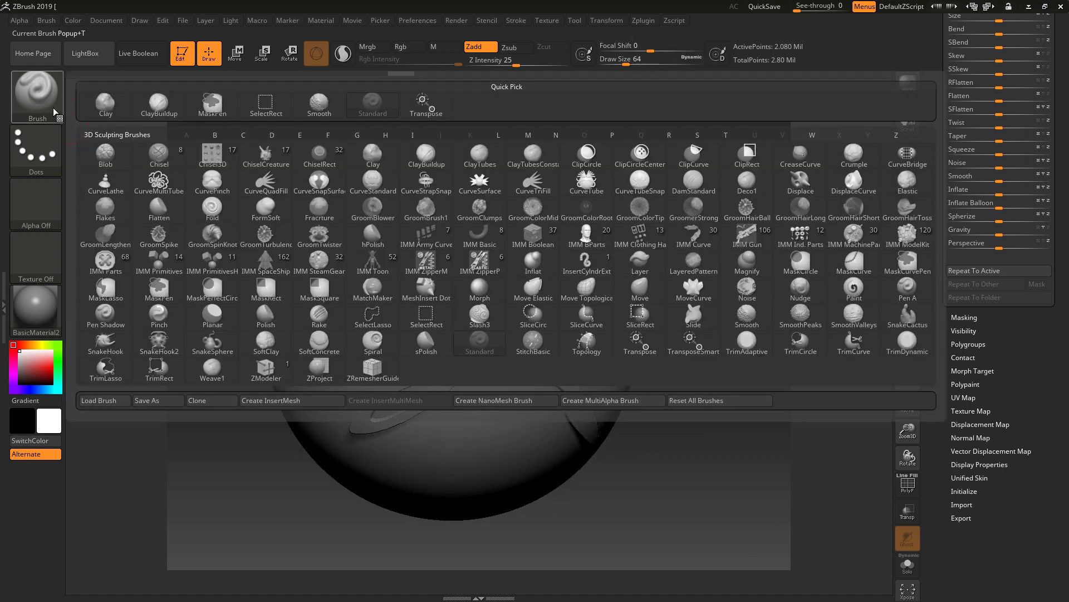
{"action": "left_click", "coordinate": [528, 138]}
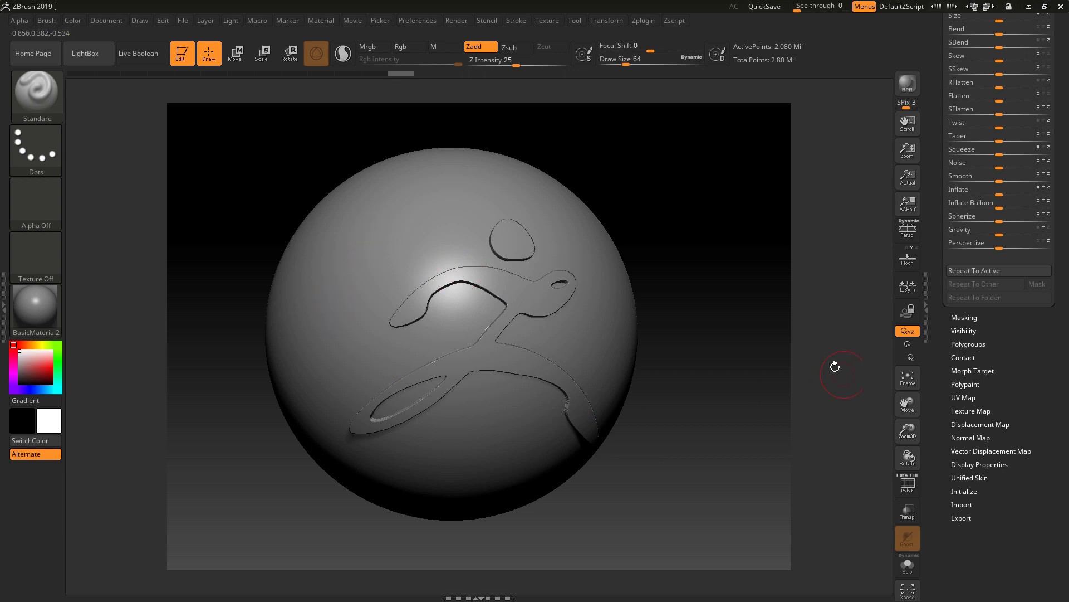
{"action": "left_click_drag", "start_coordinate": [752, 346], "coordinate": [698, 256]}
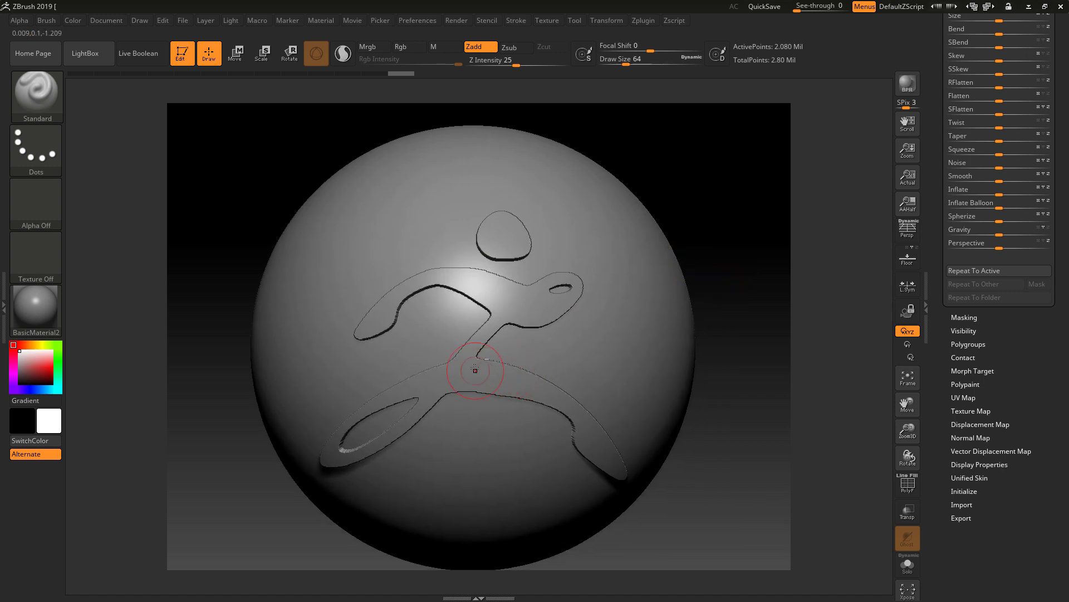
{"action": "mouse_move", "coordinate": [470, 358]}
{"action": "left_mouse_down", "text": "shift"}
{"action": "mouse_move", "coordinate": [494, 329]}
{"action": "mouse_move", "coordinate": [539, 311]}
{"action": "mouse_move", "coordinate": [542, 285]}
{"action": "mouse_move", "coordinate": [431, 282]}
{"action": "mouse_move", "coordinate": [366, 331]}
{"action": "left_mouse_up", "text": "shift"}
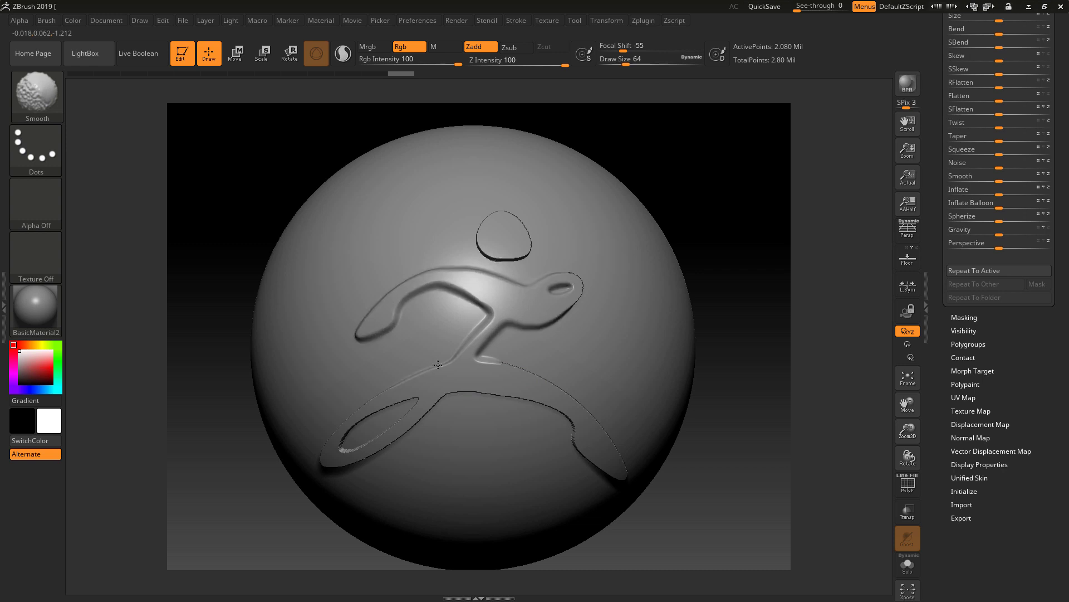
{"action": "mouse_move", "coordinate": [438, 364]}
{"action": "left_mouse_down", "text": "shift"}
{"action": "mouse_move", "coordinate": [333, 459]}
{"action": "mouse_move", "coordinate": [461, 383]}
{"action": "mouse_move", "coordinate": [515, 385]}
{"action": "mouse_move", "coordinate": [569, 411]}
{"action": "left_mouse_up", "text": "shift"}
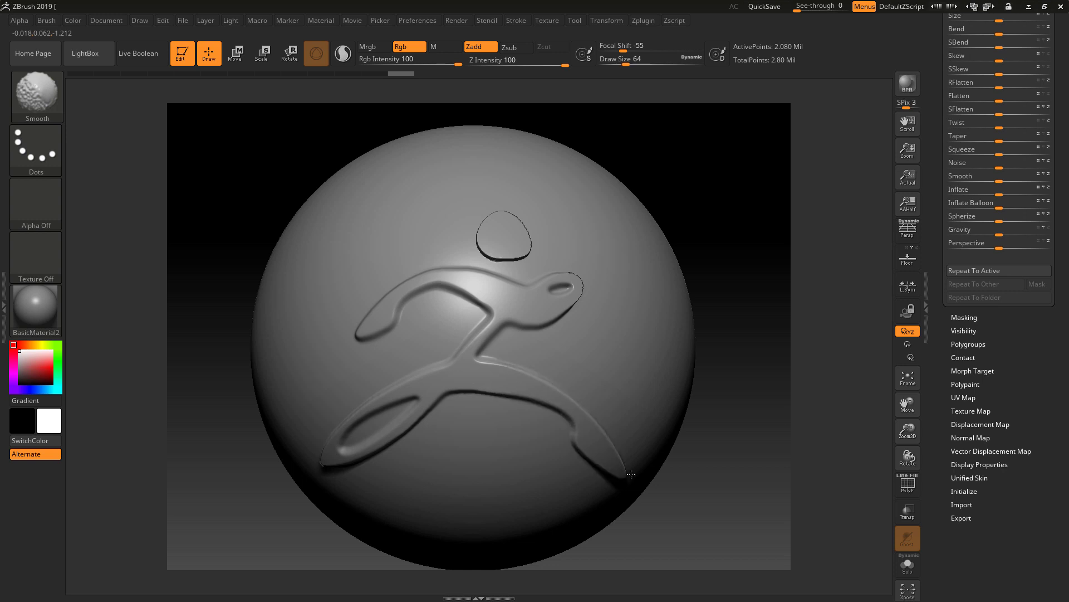
{"action": "mouse_move", "coordinate": [513, 259]}
{"action": "left_mouse_down", "text": "shift"}
{"action": "mouse_move", "coordinate": [472, 252]}
{"action": "mouse_move", "coordinate": [493, 214]}
{"action": "mouse_move", "coordinate": [528, 243]}
{"action": "left_mouse_up", "text": "shift"}
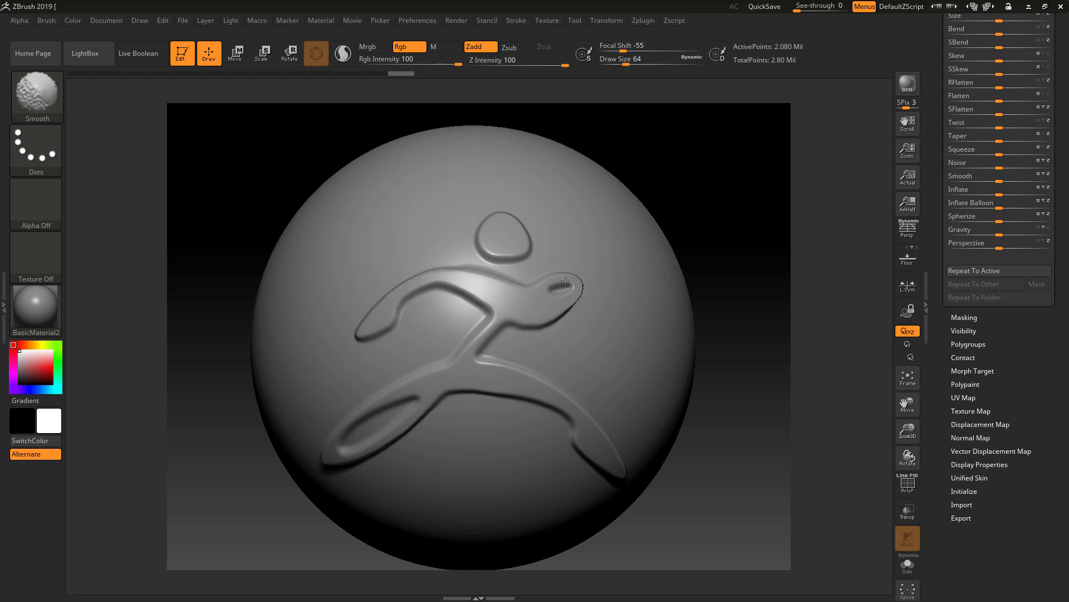